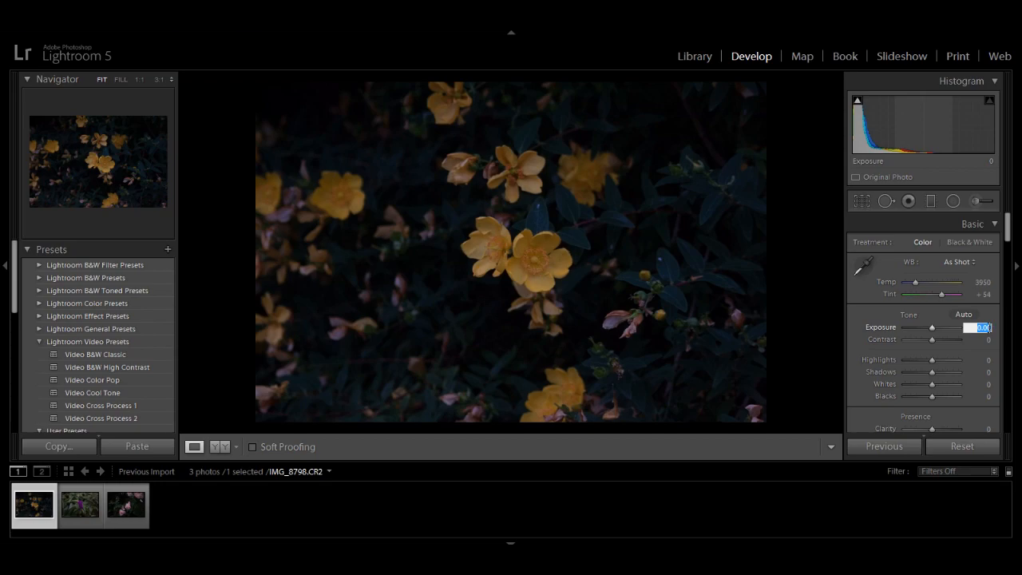
Set the photo's exposure to -0.80 and its contrast to +14
{"action": "type", "text": "- 0.8"}
{"action": "key", "text": "Return"}
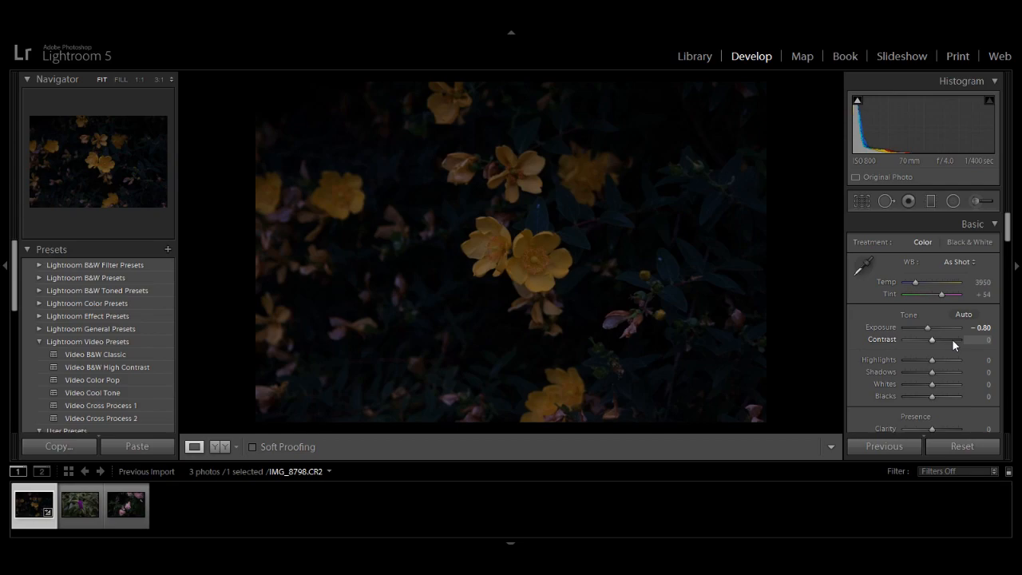
{"action": "left_click", "coordinate": [984, 341]}
{"action": "type", "text": "-14"}
{"action": "key", "text": "Return"}
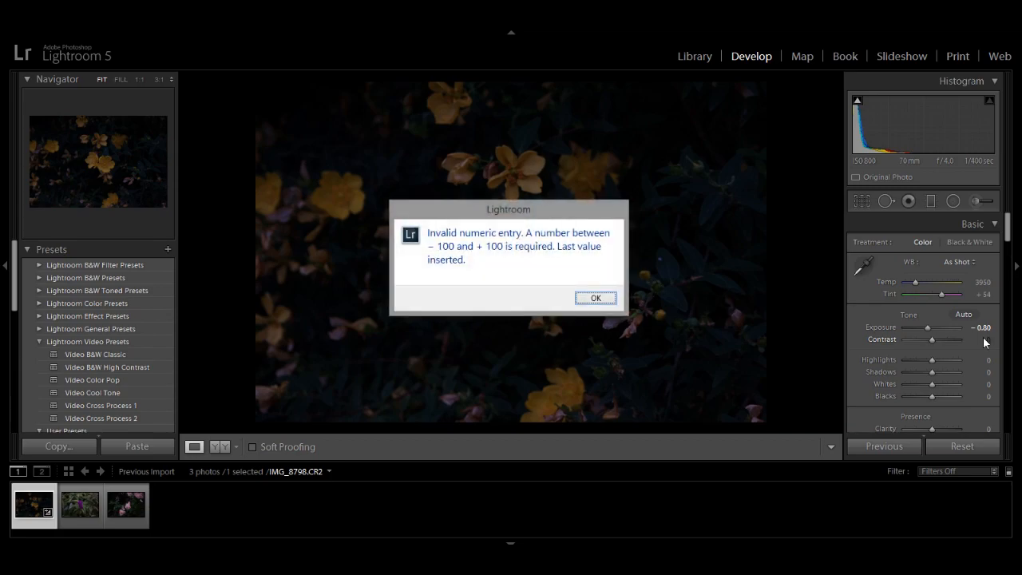
{"action": "left_click", "coordinate": [611, 302]}
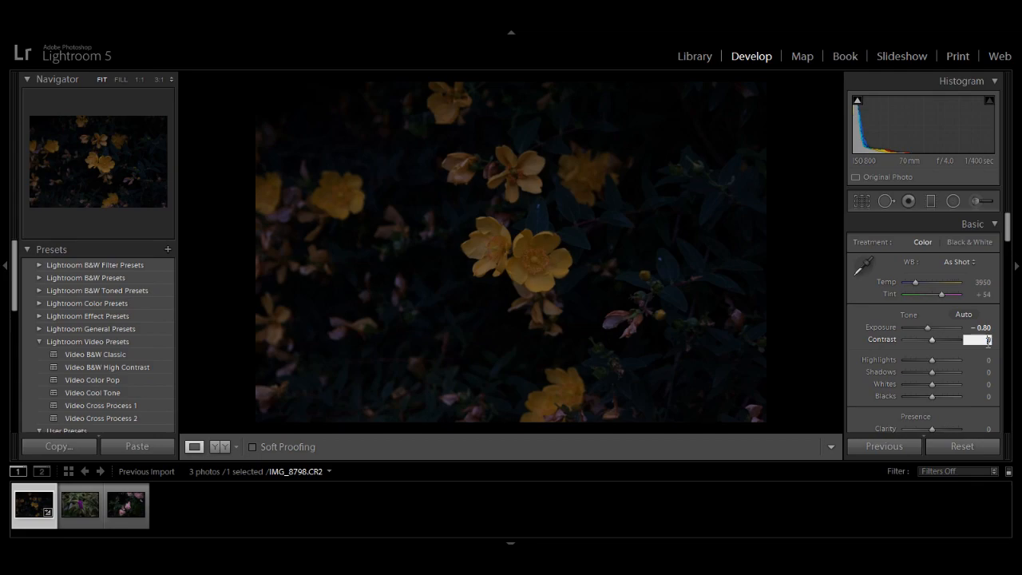
{"action": "type", "text": "14"}
{"action": "key", "text": "Return"}
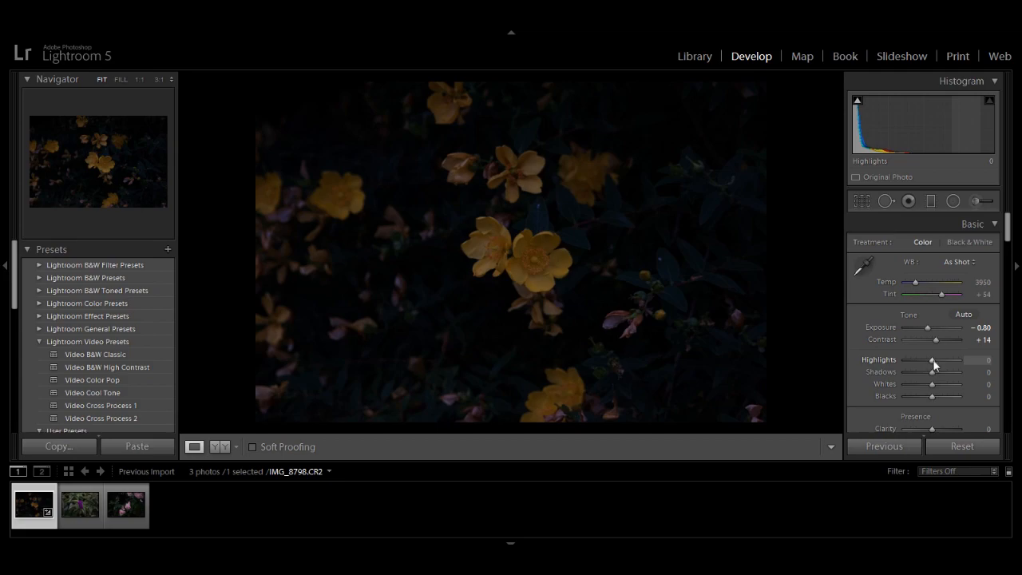
Set Highlights and Whites to -100, and Shadows and Blacks to +100
{"action": "left_click_drag", "start_coordinate": [932, 361], "coordinate": [840, 360]}
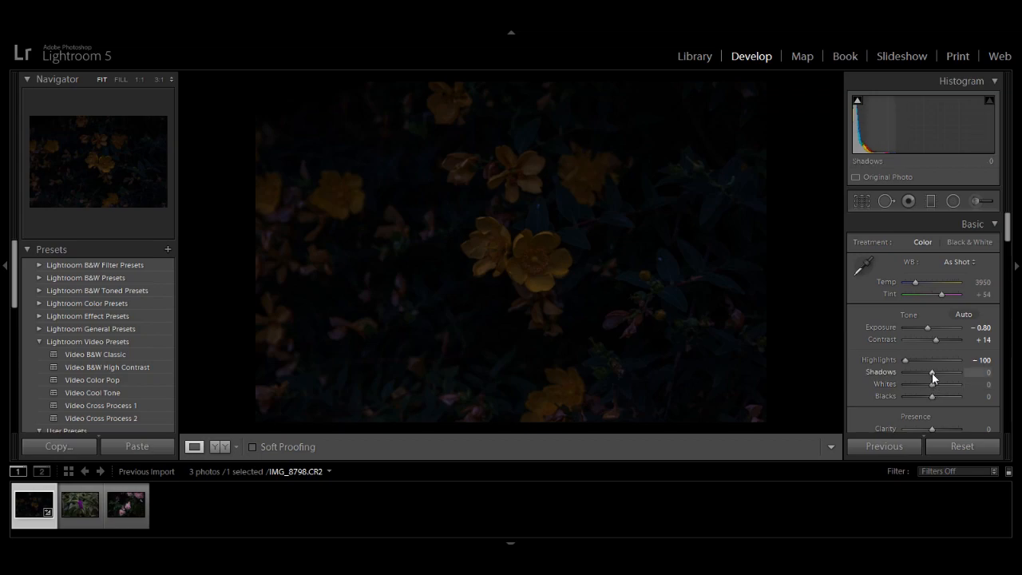
{"action": "left_click_drag", "start_coordinate": [932, 373], "coordinate": [986, 378]}
{"action": "left_click_drag", "start_coordinate": [933, 397], "coordinate": [839, 380]}
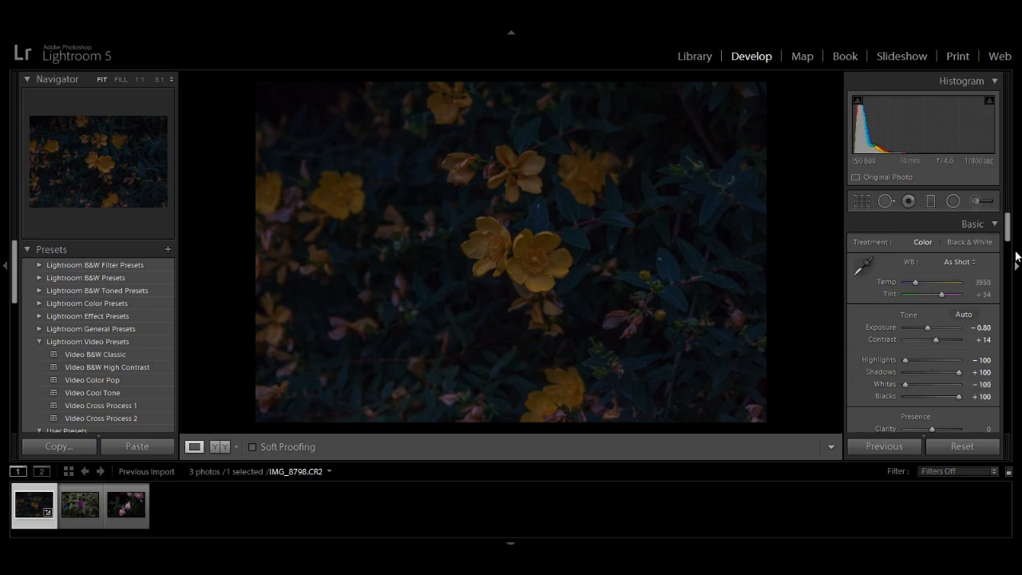
Set the photo's Clarity to +25
{"action": "left_click_drag", "start_coordinate": [1009, 234], "coordinate": [1009, 250]}
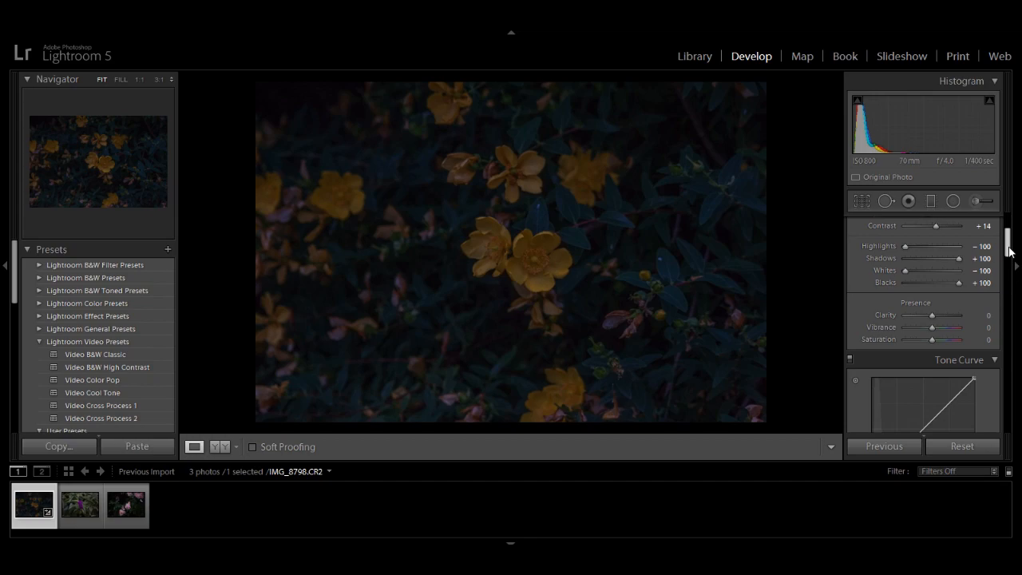
{"action": "left_click", "coordinate": [989, 315]}
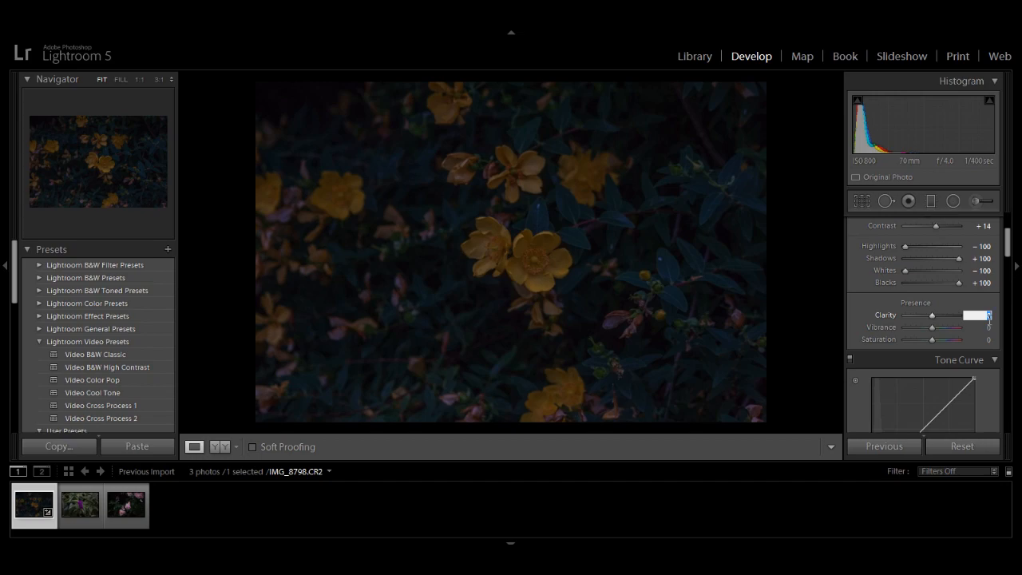
{"action": "type", "text": "25"}
{"action": "key", "text": "Return"}
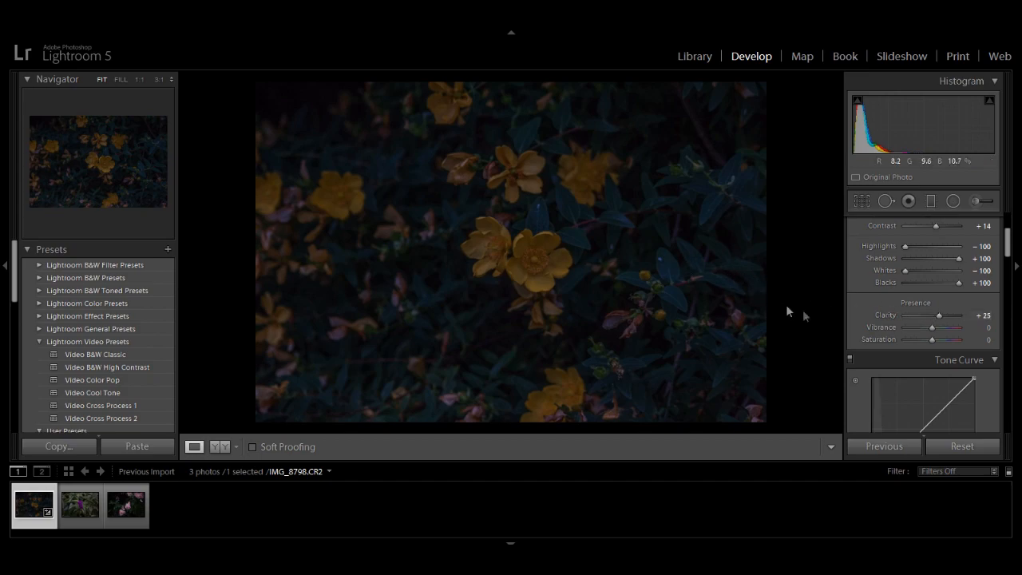
Set Vibrance to -30 and the overall Saturation to +10
{"action": "left_click", "coordinate": [984, 328]}
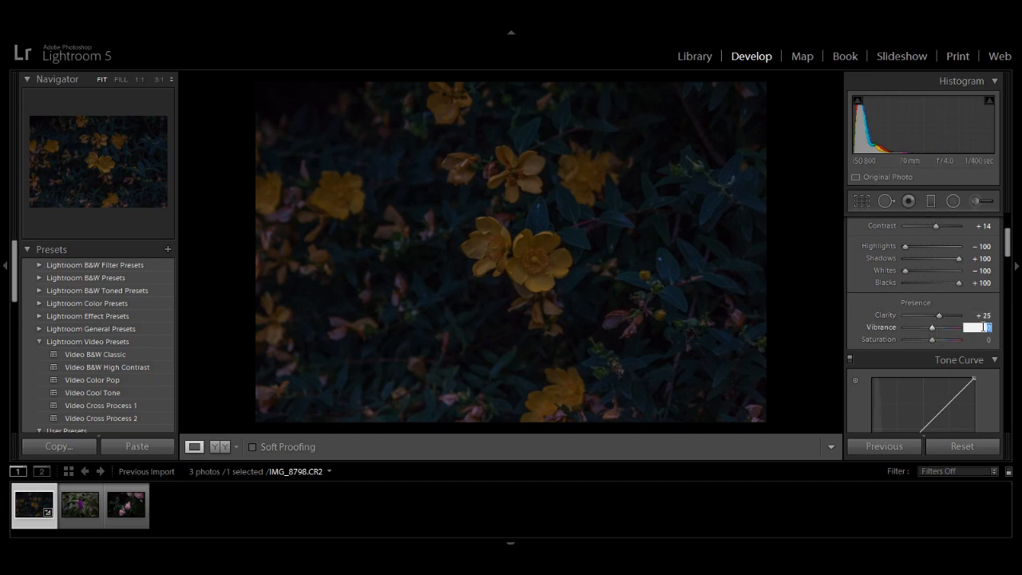
{"action": "key", "text": "BackSpace"}
{"action": "type", "text": "-30"}
{"action": "key", "text": "Return"}
{"action": "left_click", "coordinate": [989, 339]}
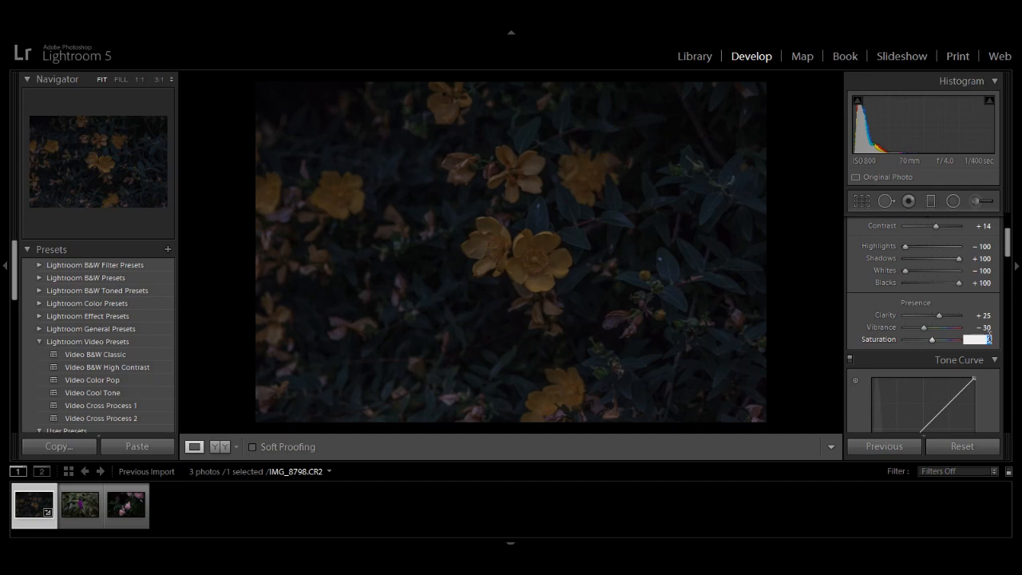
{"action": "type", "text": "10"}
{"action": "key", "text": "Return"}
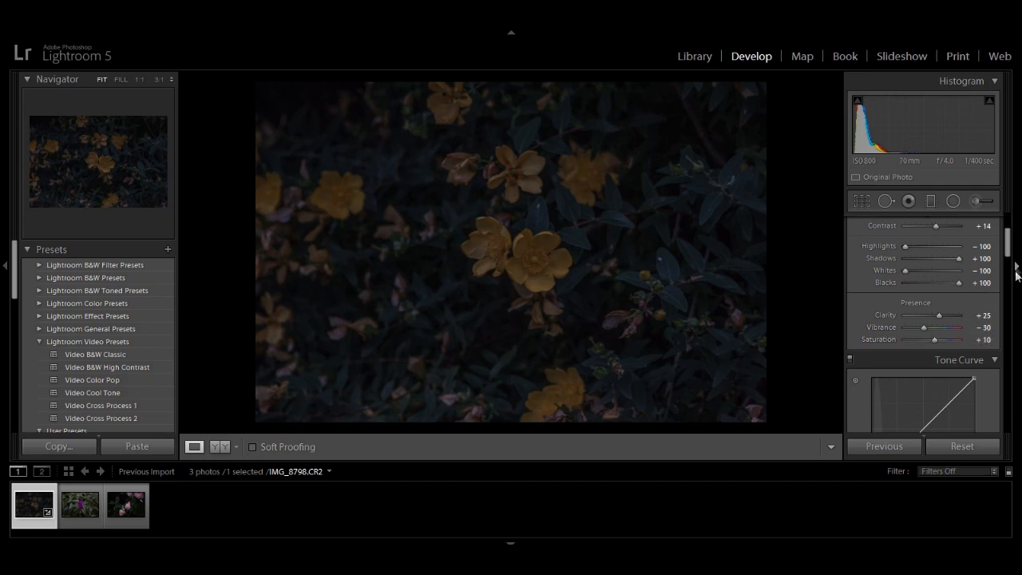
Raise the orange saturation in the HSL adjustments to +65
{"action": "left_click_drag", "start_coordinate": [1010, 236], "coordinate": [1009, 289]}
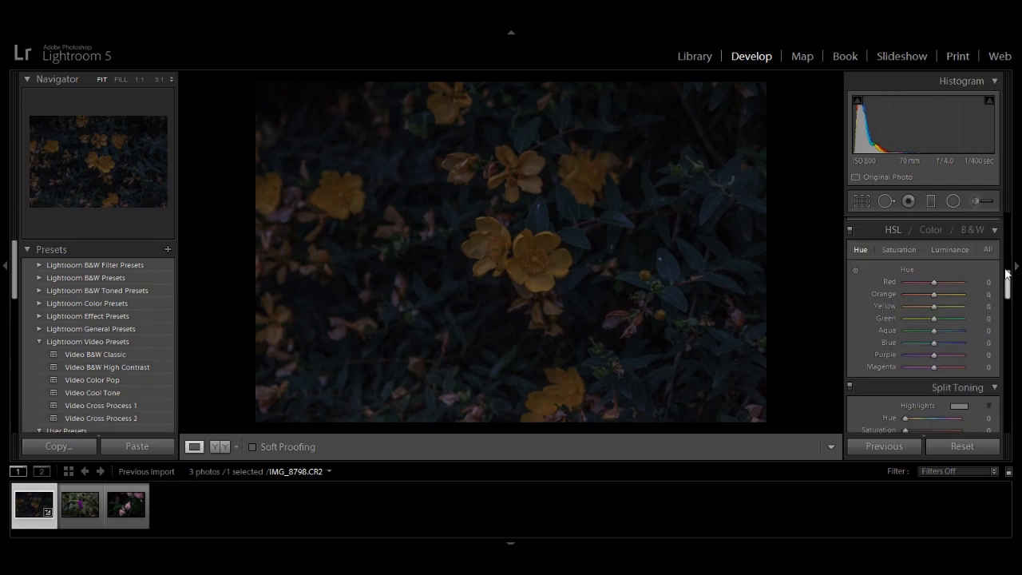
{"action": "left_click", "coordinate": [900, 249]}
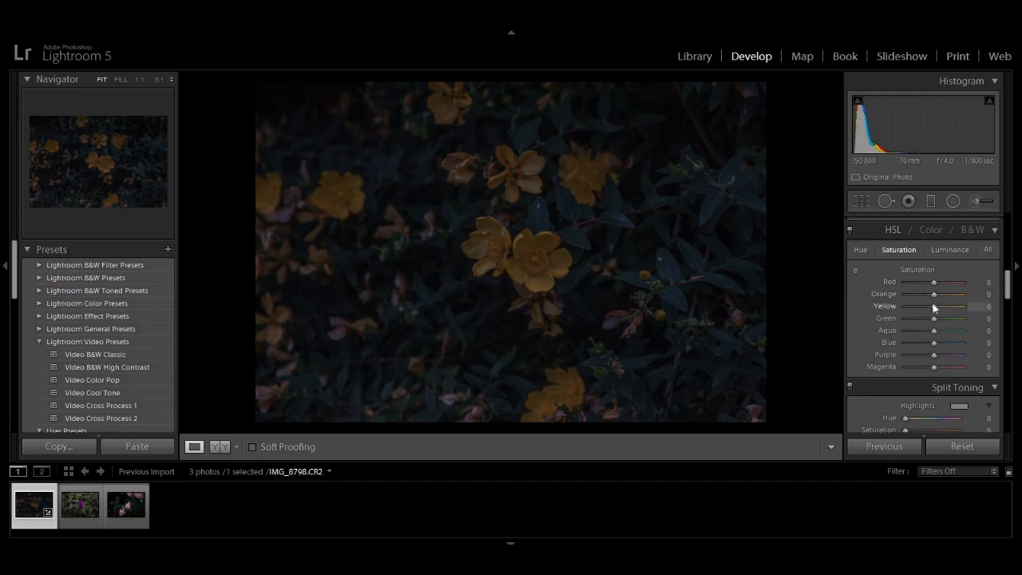
{"action": "left_click", "coordinate": [990, 296]}
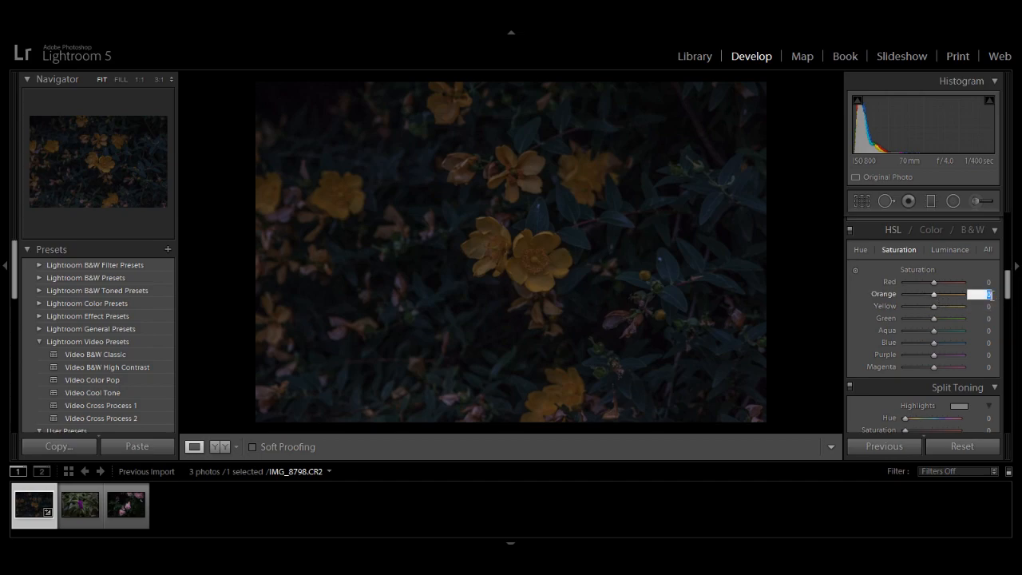
{"action": "type", "text": "65"}
{"action": "key", "text": "Return"}
Set both the green and the aqua HSL saturation to -50
{"action": "left_click", "coordinate": [989, 319]}
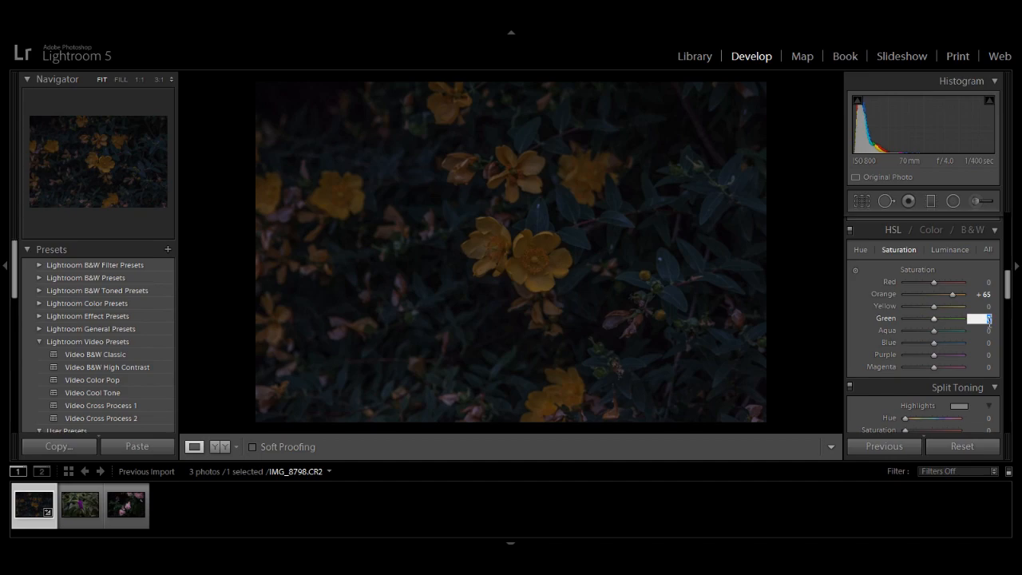
{"action": "type", "text": "-50"}
{"action": "key", "text": "Return"}
{"action": "left_click", "coordinate": [988, 333]}
{"action": "type", "text": "-50"}
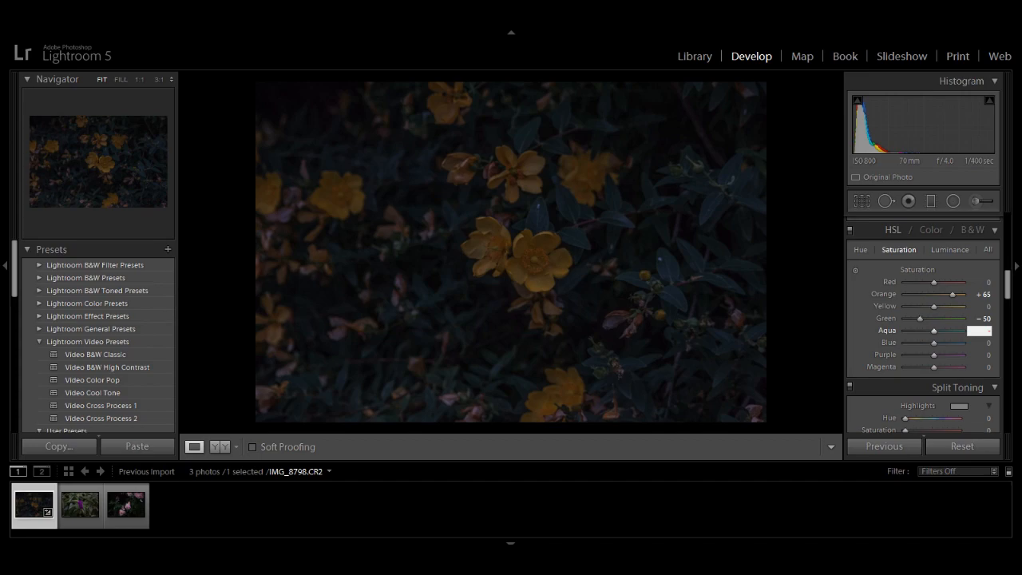
{"action": "key", "text": "Return"}
Remove the blue, purple and magenta colours by setting their HSL saturation to -100
{"action": "left_click_drag", "start_coordinate": [934, 342], "coordinate": [873, 341]}
{"action": "left_click_drag", "start_coordinate": [932, 355], "coordinate": [874, 355]}
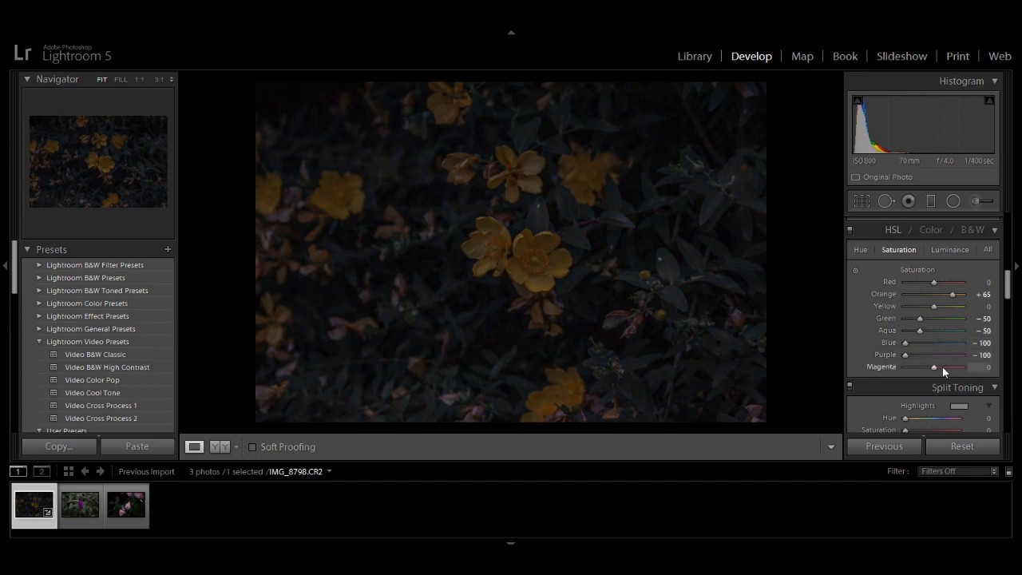
{"action": "left_click_drag", "start_coordinate": [934, 370], "coordinate": [848, 369]}
Compare the desaturated edit with the original photo by switching between the before and after views
{"action": "left_click_drag", "start_coordinate": [1008, 292], "coordinate": [1008, 294]}
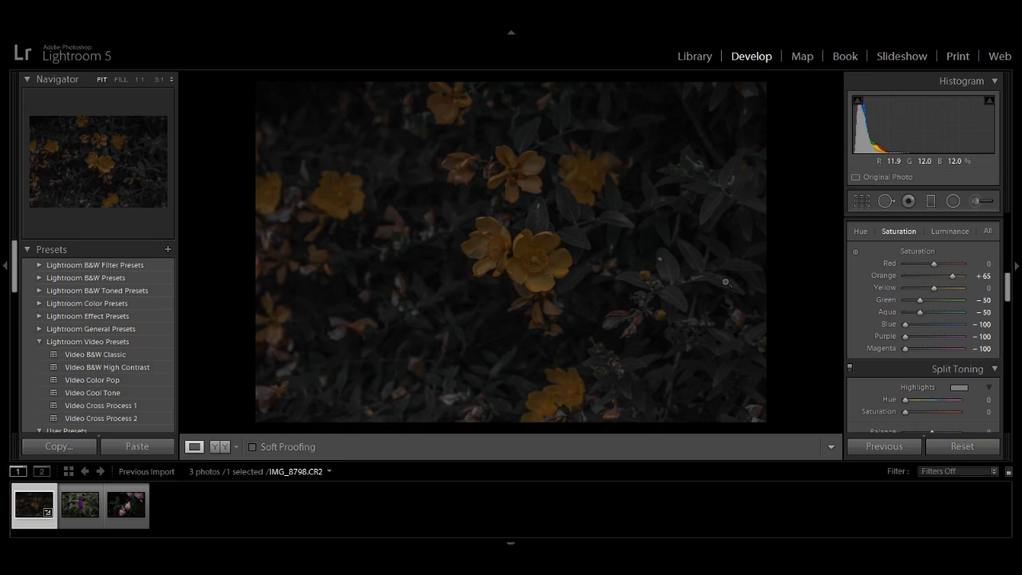
{"action": "key", "text": "backslash"}
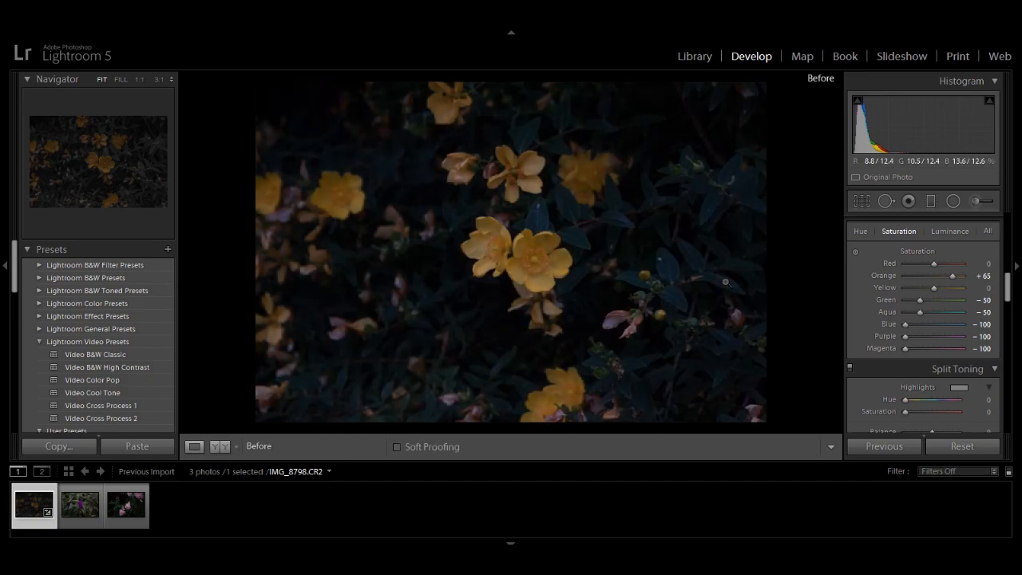
{"action": "key", "text": "backslash"}
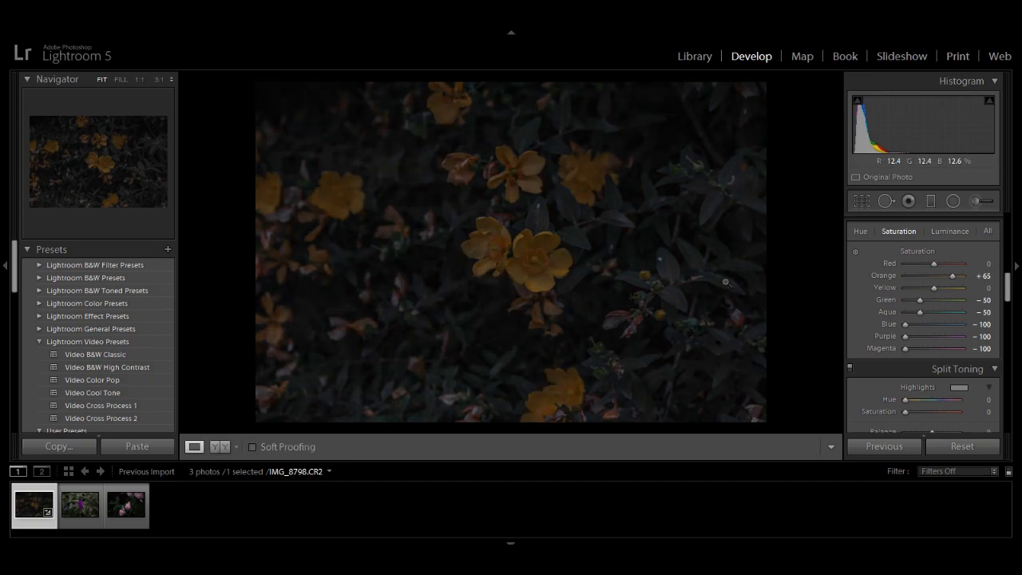
{"action": "key", "text": "backslash"}
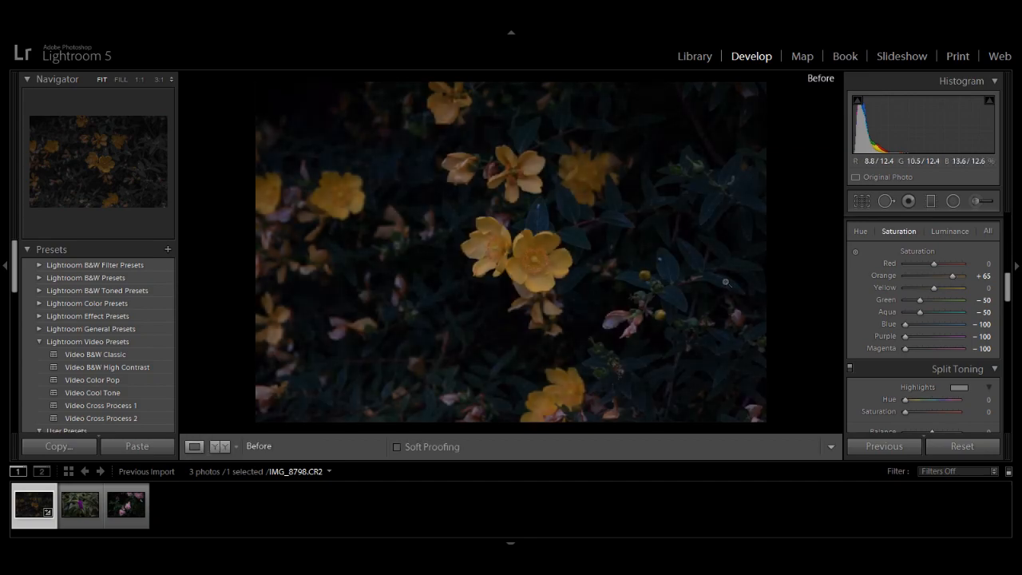
{"action": "key", "text": "backslash"}
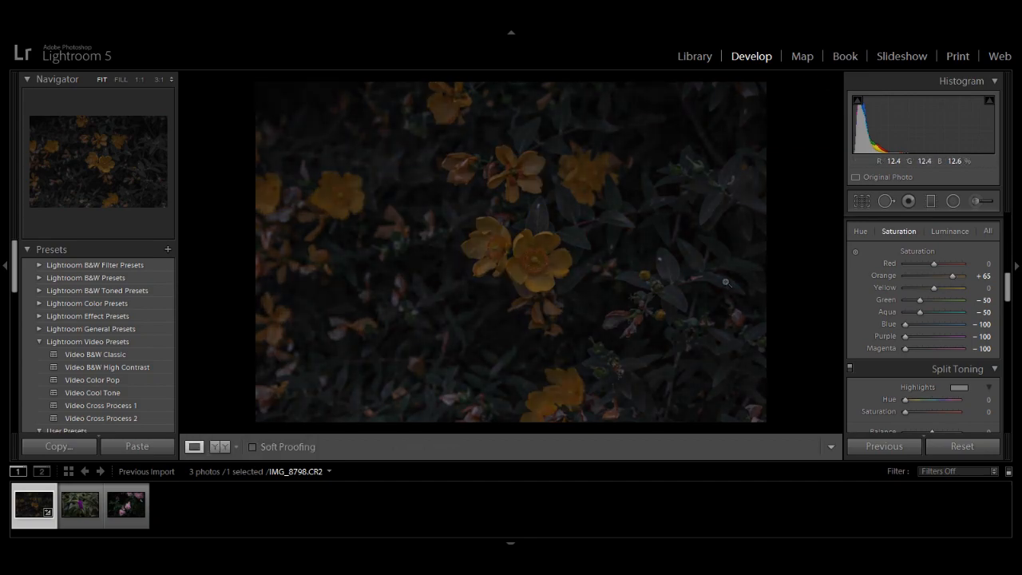
{"action": "key", "text": "backslash"}
{"action": "key", "text": "backslash"}
Set the green hue in the HSL adjustments to +44
{"action": "left_click", "coordinate": [863, 231]}
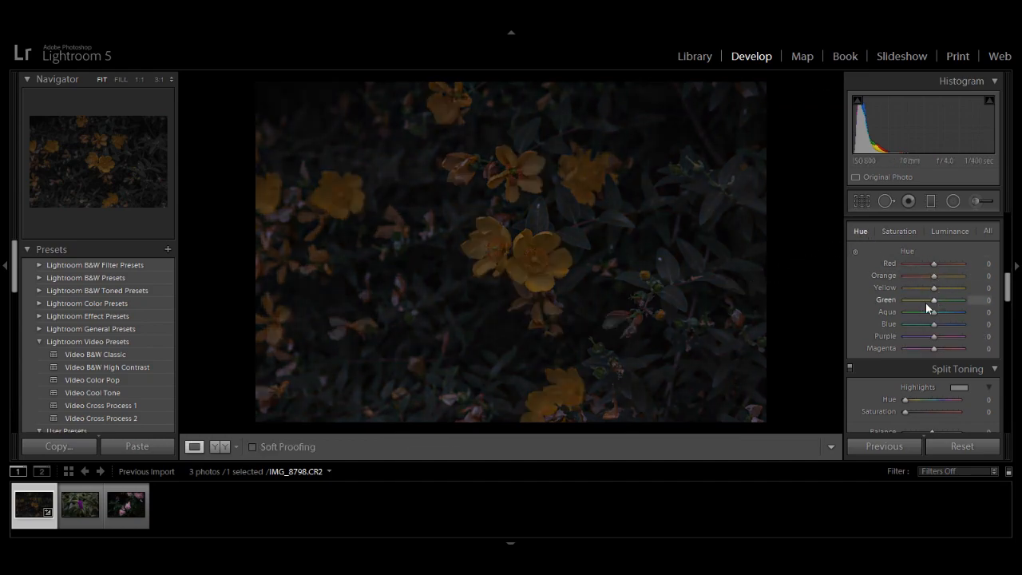
{"action": "left_click", "coordinate": [987, 301]}
{"action": "type", "text": "44"}
{"action": "key", "text": "Return"}
Set the HSL luminance of red to -100 and of orange to -31
{"action": "left_click", "coordinate": [949, 231]}
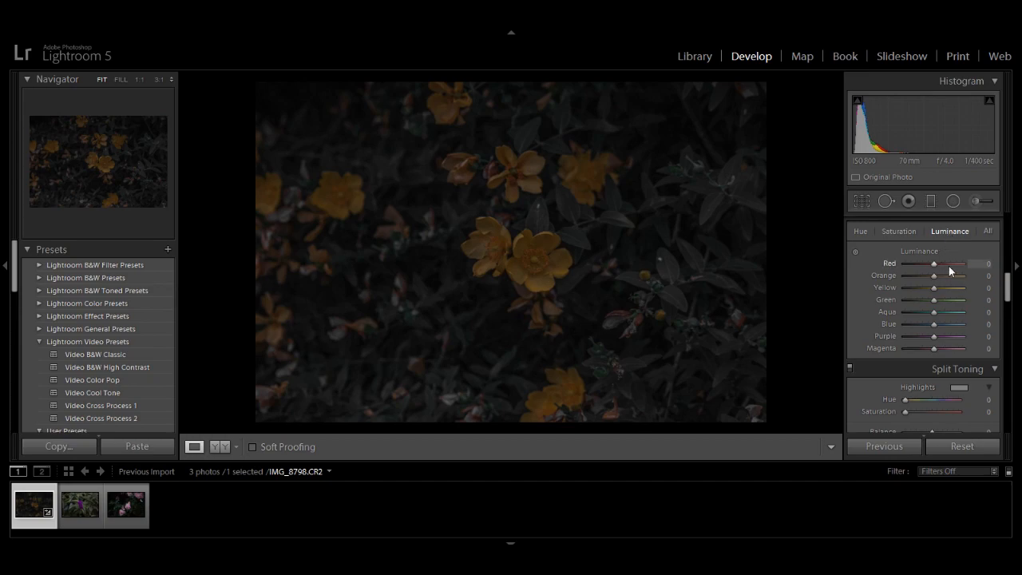
{"action": "left_click_drag", "start_coordinate": [934, 264], "coordinate": [815, 259]}
{"action": "left_click_drag", "start_coordinate": [932, 277], "coordinate": [928, 276]}
Set the HSL luminance of green to -75 and of blue to -100
{"action": "left_click_drag", "start_coordinate": [932, 300], "coordinate": [916, 301]}
{"action": "left_click", "coordinate": [982, 301]}
{"action": "type", "text": "75"}
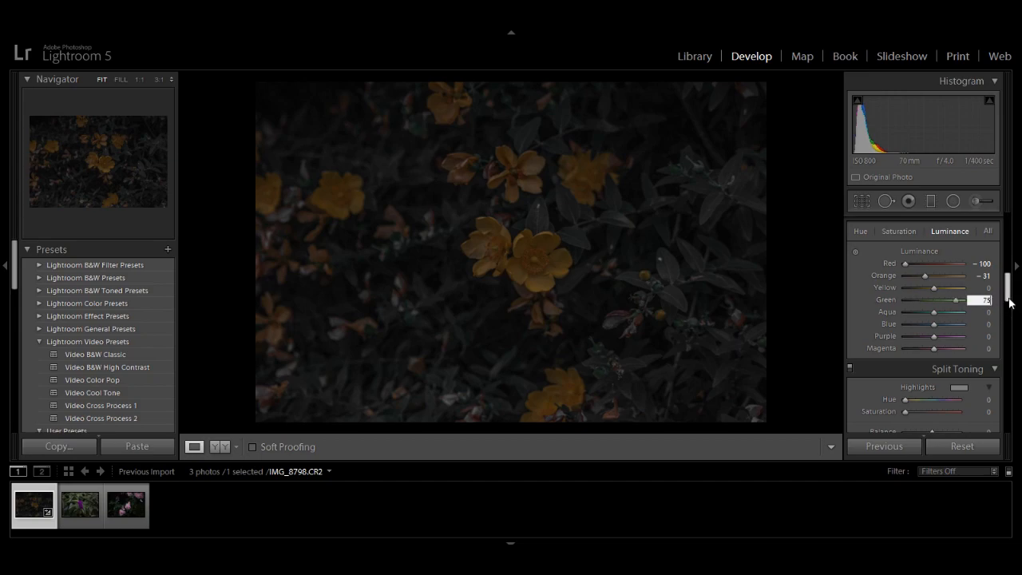
{"action": "key", "text": "BackSpace"}
{"action": "key", "text": "BackSpace"}
{"action": "type", "text": "-75"}
{"action": "key", "text": "Return"}
{"action": "left_click_drag", "start_coordinate": [934, 325], "coordinate": [899, 326]}
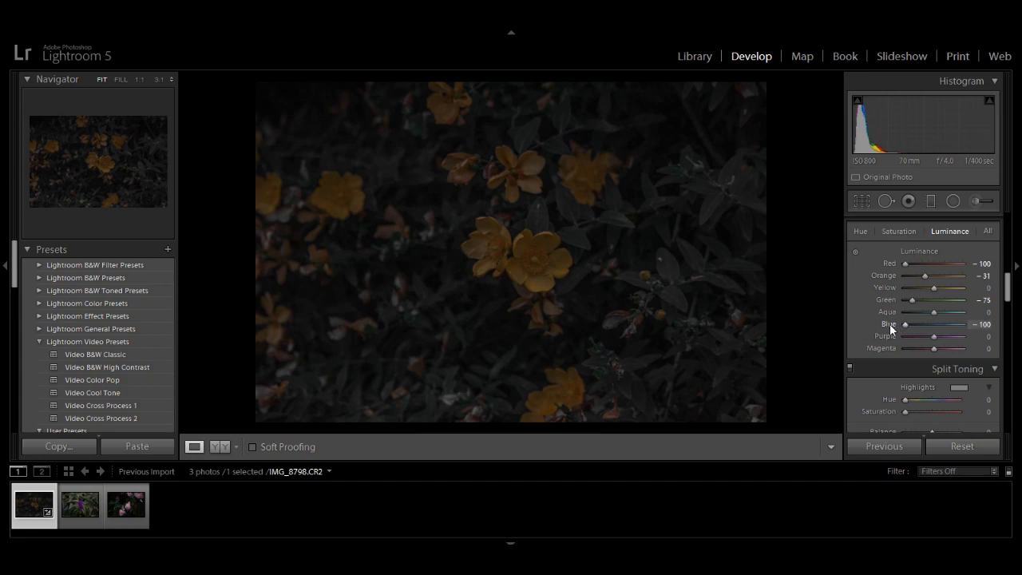
Split-tone the highlights with hue 210 and saturation 10
{"action": "left_click_drag", "start_coordinate": [1007, 293], "coordinate": [1008, 314]}
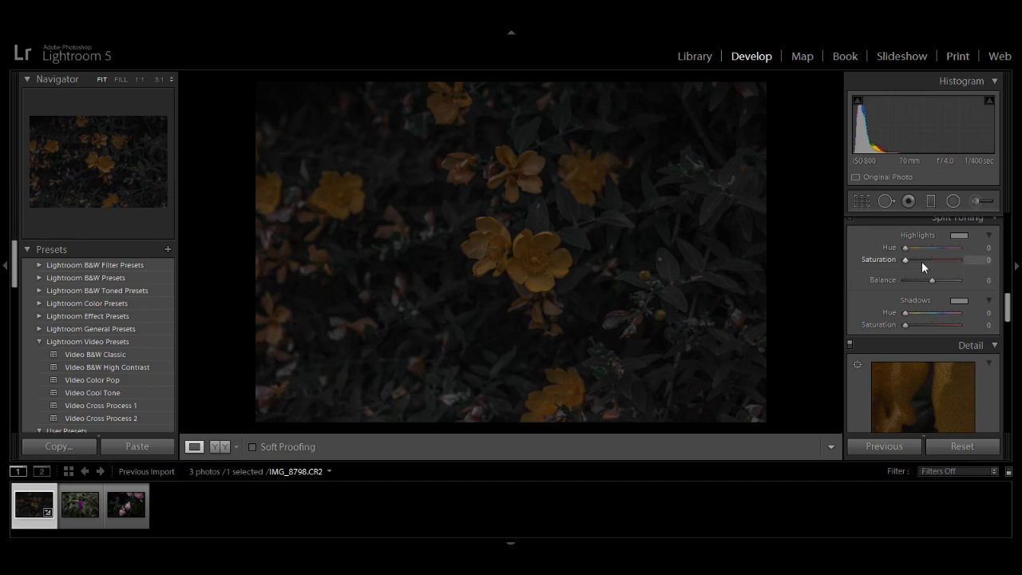
{"action": "left_click", "coordinate": [990, 248]}
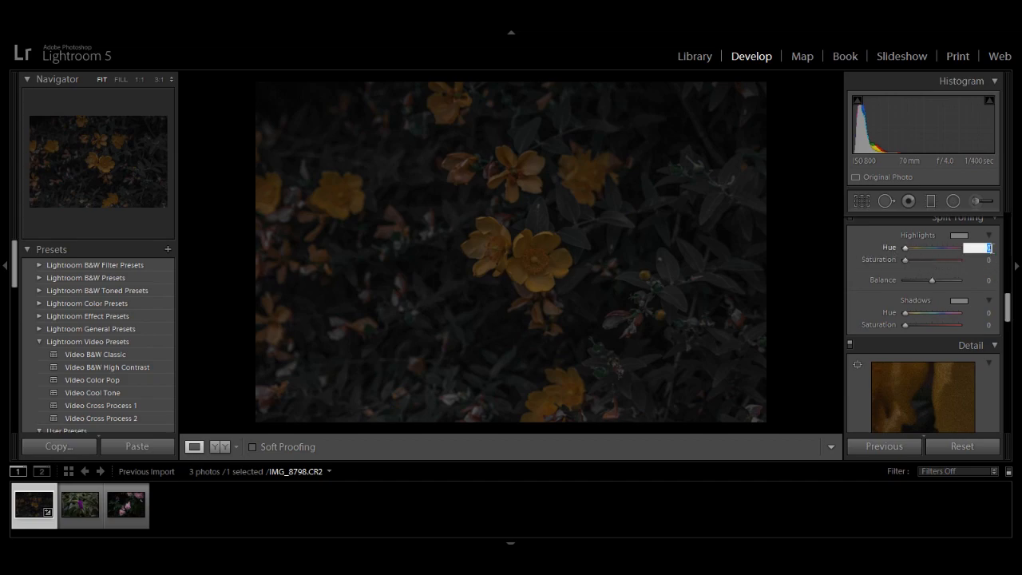
{"action": "type", "text": "210"}
{"action": "key", "text": "Return"}
{"action": "left_click", "coordinate": [989, 260]}
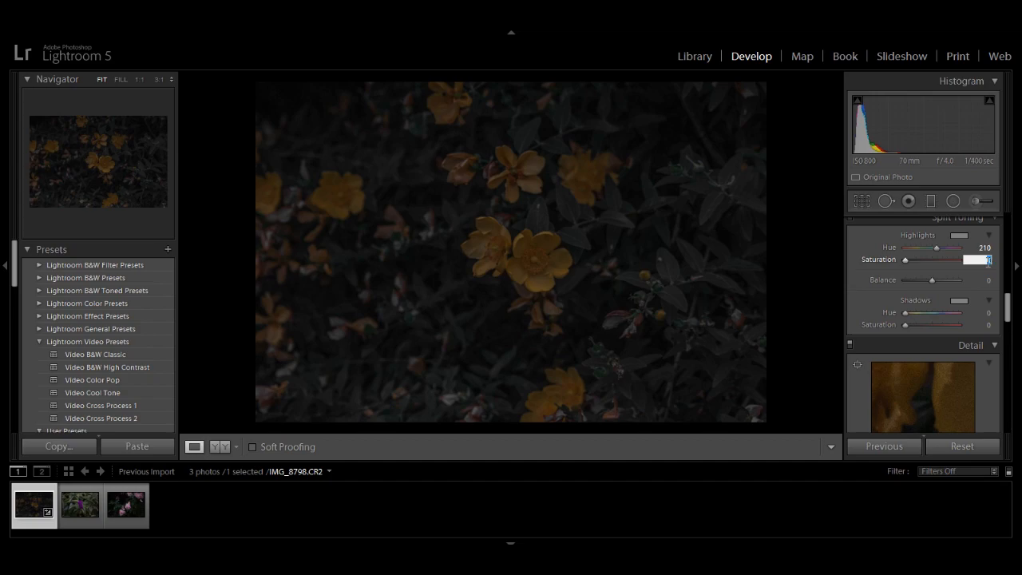
{"action": "type", "text": "10"}
{"action": "key", "text": "Return"}
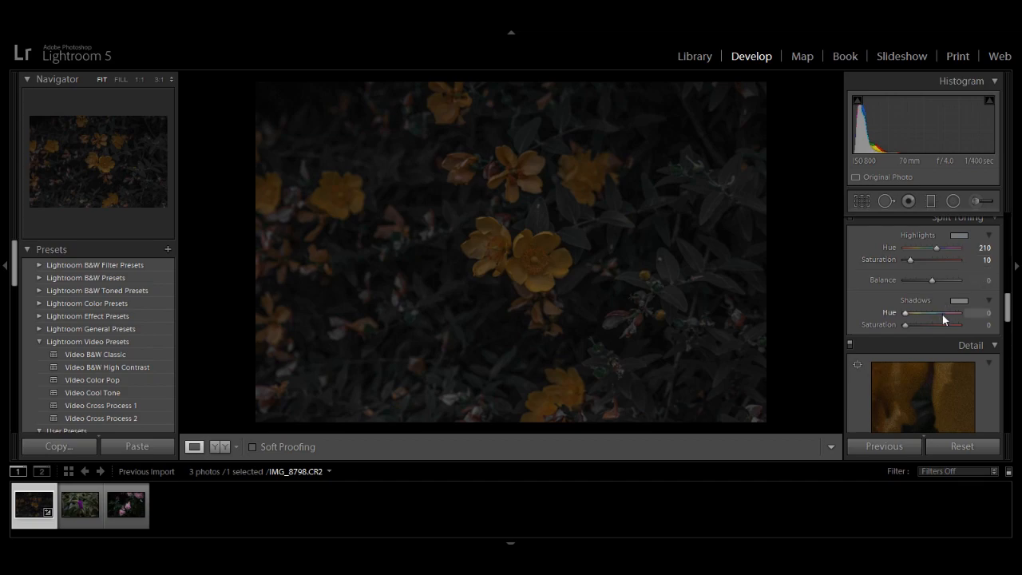
Split-tone the shadows blue with hue 227 and saturation 35
{"action": "left_click", "coordinate": [989, 313]}
{"action": "type", "text": "225"}
{"action": "key", "text": "Tab"}
{"action": "type", "text": "35"}
{"action": "key", "text": "Return"}
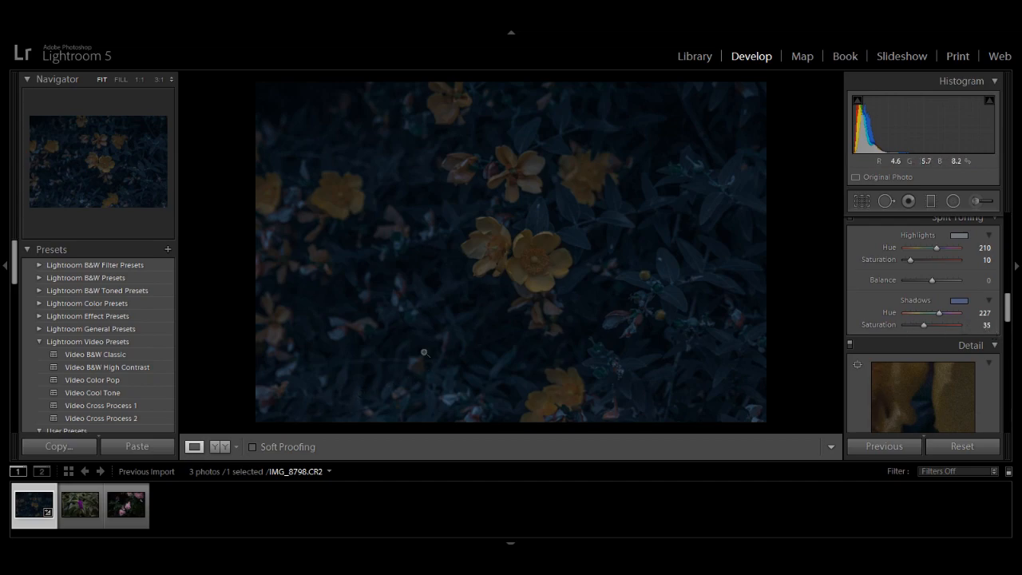
Check the split-toned result against the original photo using the before and after views
{"action": "key", "text": "backslash"}
{"action": "key", "text": "backslash"}
{"action": "key", "text": "backslash"}
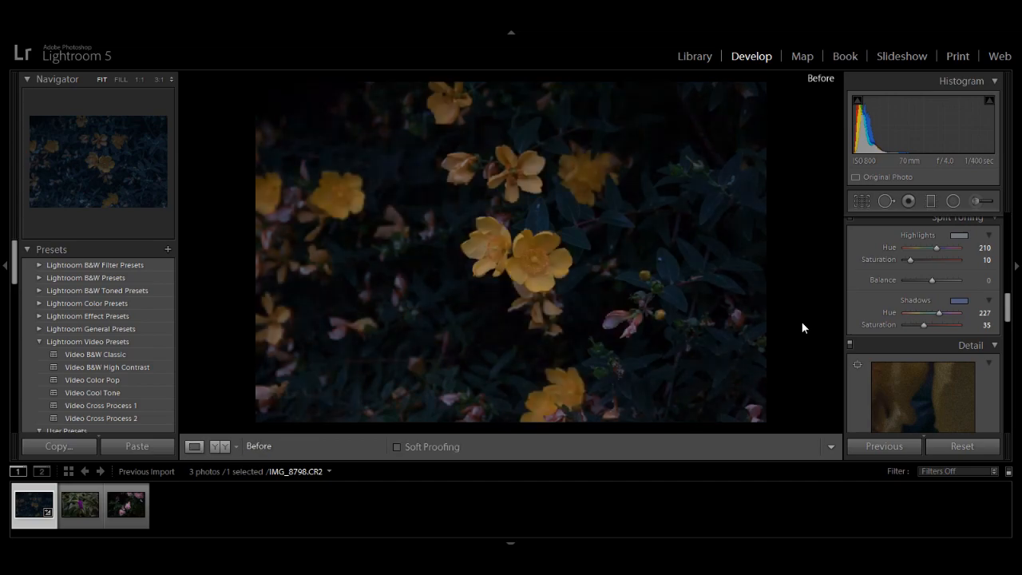
{"action": "key", "text": "backslash"}
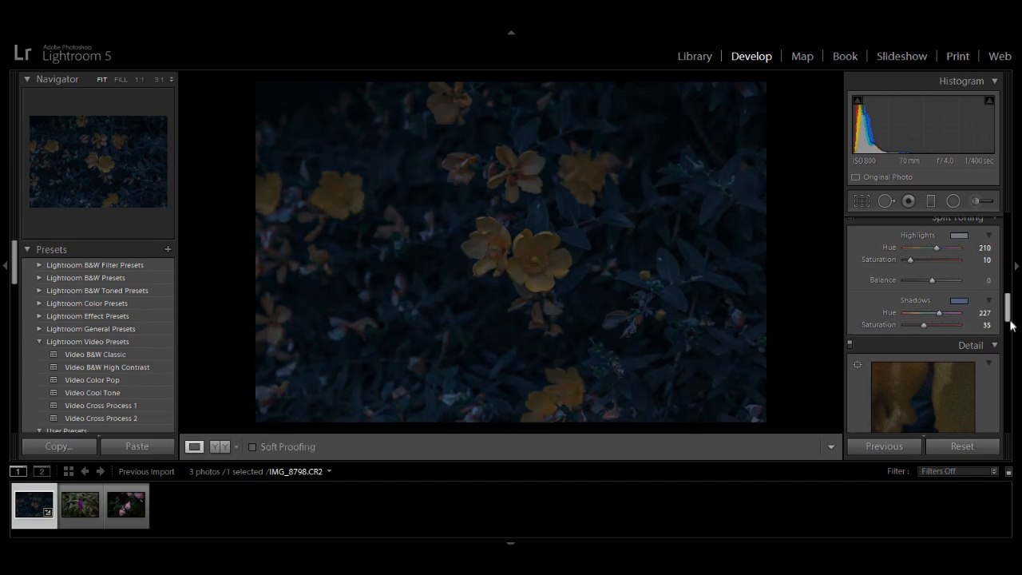
Set the sharpening amount to 37 and its masking to 100
{"action": "left_click_drag", "start_coordinate": [1011, 317], "coordinate": [1012, 329]}
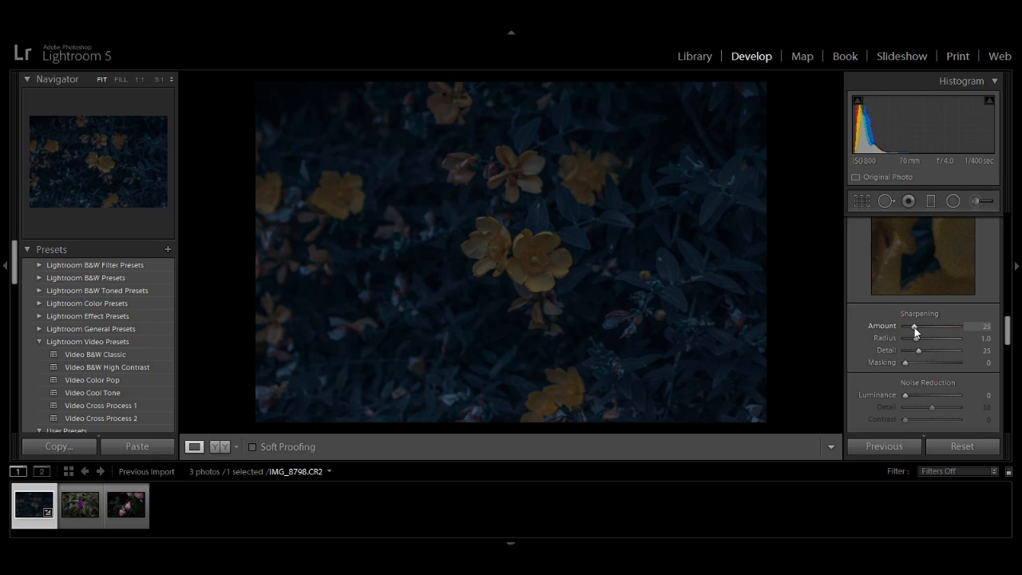
{"action": "left_click", "coordinate": [976, 327]}
{"action": "type", "text": "37"}
{"action": "key", "text": "Return"}
{"action": "left_click_drag", "start_coordinate": [906, 362], "coordinate": [1011, 366]}
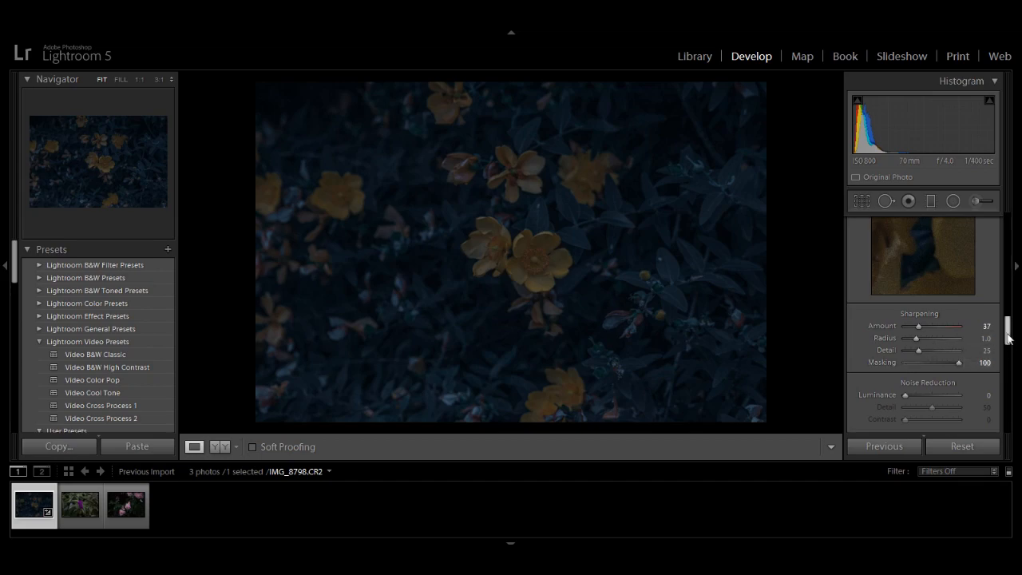
Set the luminance noise reduction to 30
{"action": "scroll", "coordinate": [1008, 334], "scroll_direction": "down", "scroll_amount": 2}
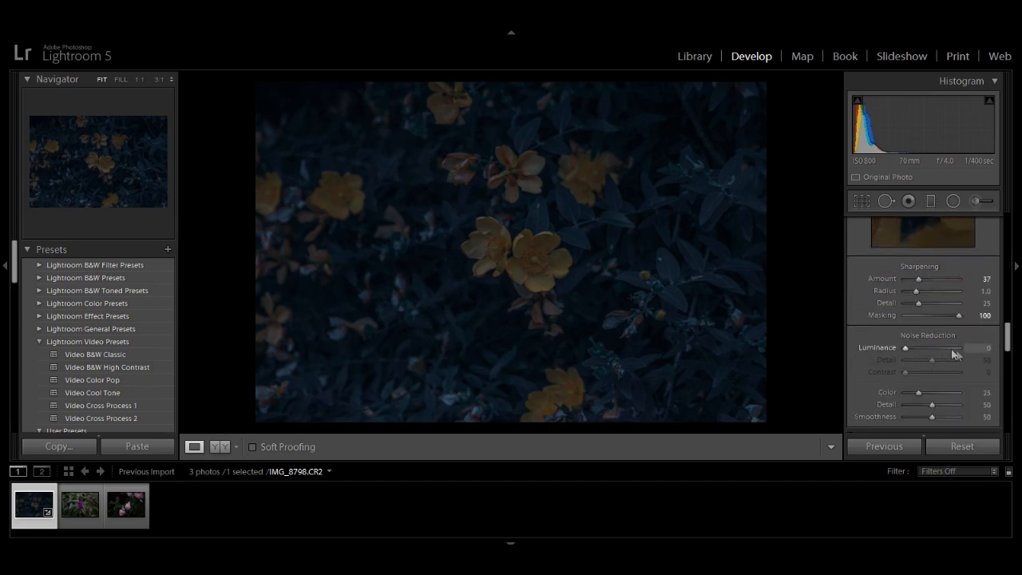
{"action": "left_click", "coordinate": [987, 348]}
{"action": "type", "text": "3"}
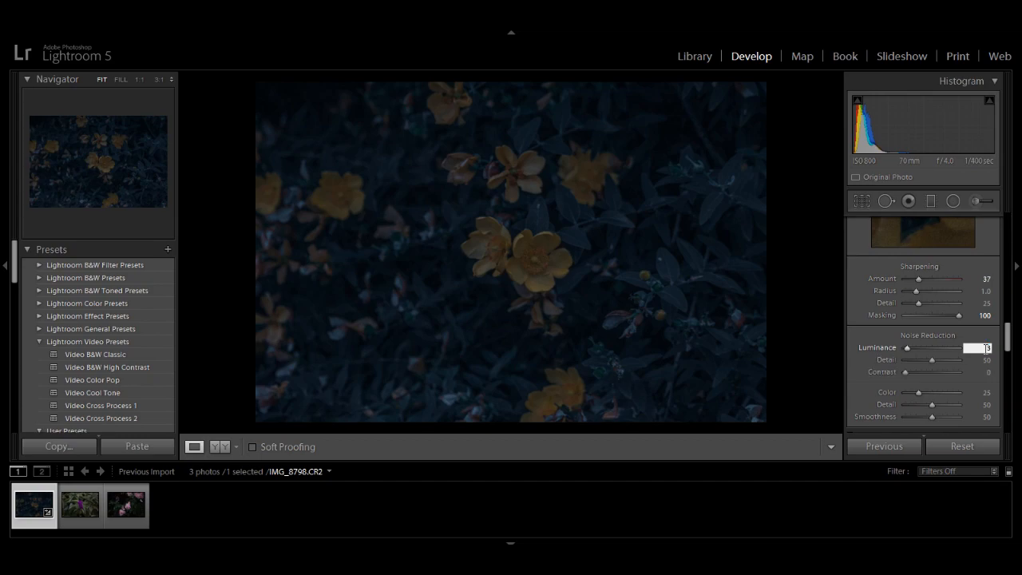
{"action": "type", "text": "0"}
{"action": "key", "text": "Return"}
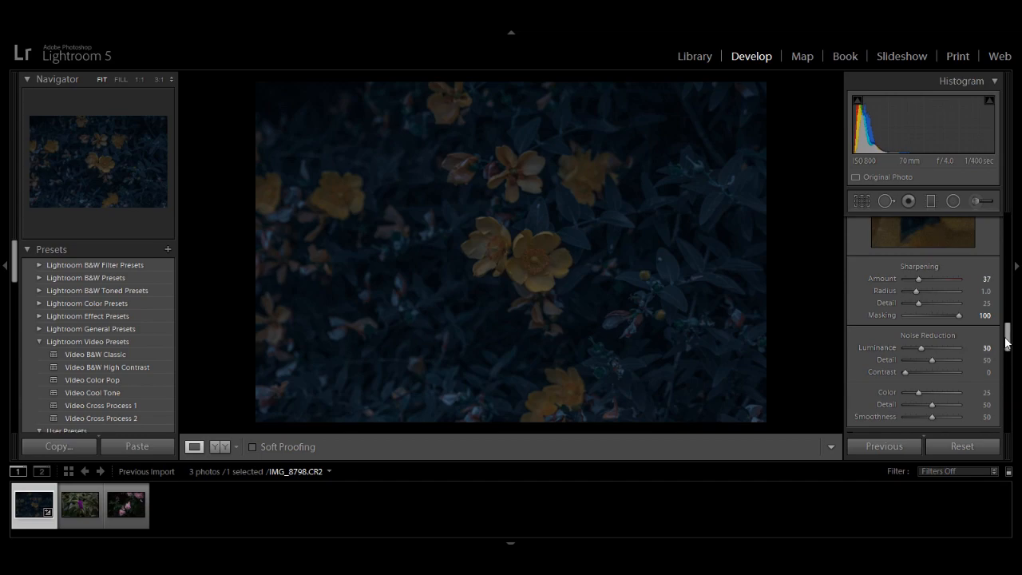
Compare the leaves at 1:1 zoom with luminance noise reduction at 0 and then back at 30
{"action": "scroll", "coordinate": [1009, 342], "scroll_direction": "down", "scroll_amount": 2}
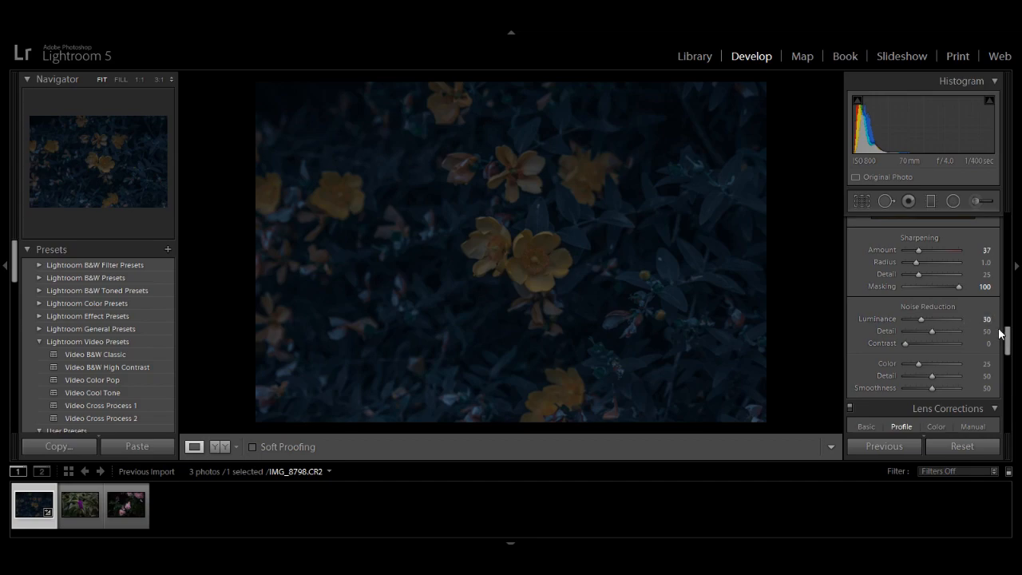
{"action": "left_click", "coordinate": [603, 227]}
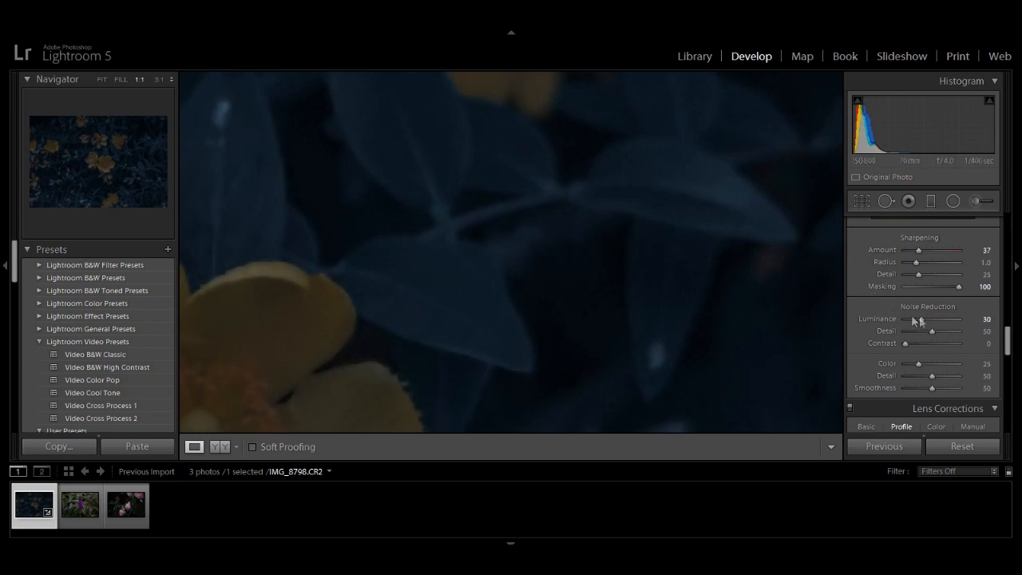
{"action": "left_click_drag", "start_coordinate": [920, 319], "coordinate": [854, 319]}
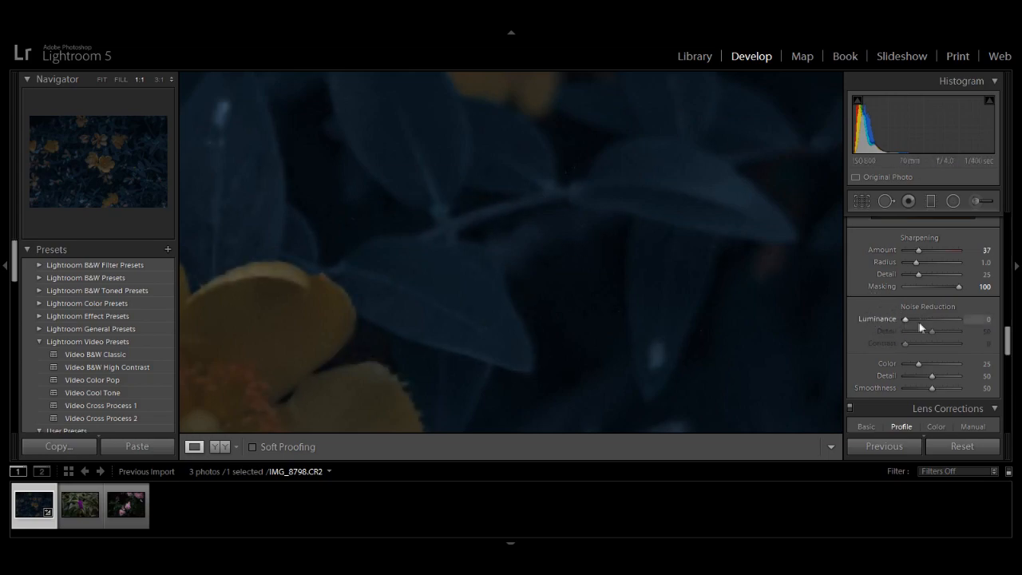
{"action": "left_click", "coordinate": [988, 319]}
{"action": "type", "text": "5"}
{"action": "type", "text": "0"}
{"action": "key", "text": "Return"}
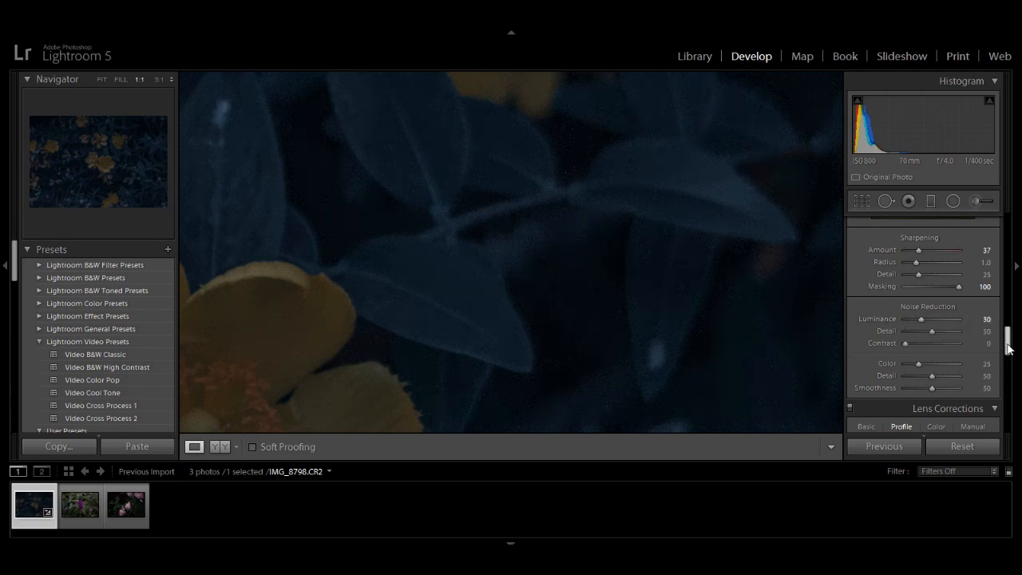
Enable the lens profile corrections for the photo
{"action": "scroll", "coordinate": [1008, 342], "scroll_direction": "up", "scroll_amount": 1}
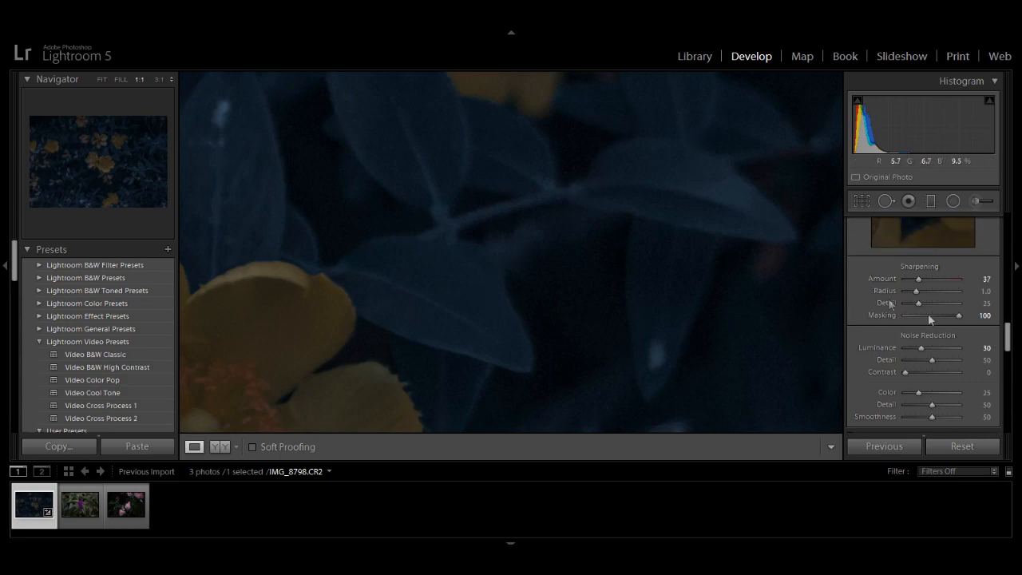
{"action": "scroll", "coordinate": [1008, 342], "scroll_direction": "down", "scroll_amount": 2}
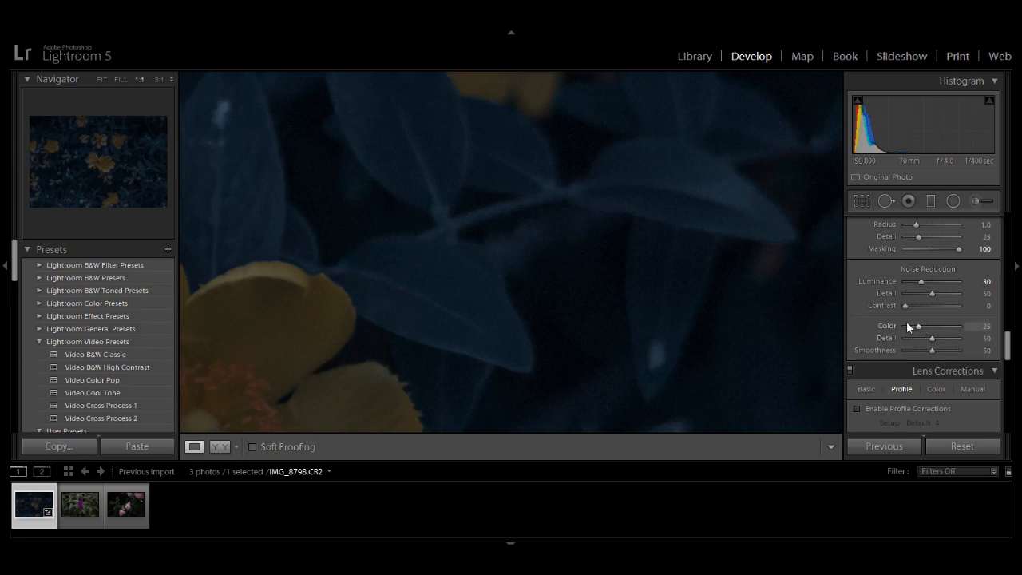
{"action": "left_click_drag", "start_coordinate": [1008, 347], "coordinate": [1007, 360]}
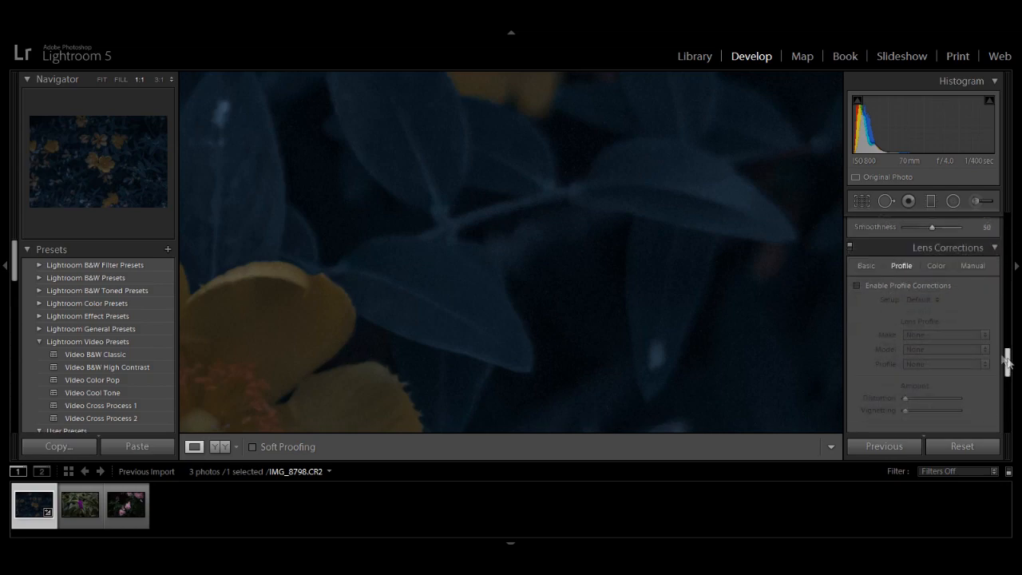
{"action": "left_click", "coordinate": [857, 286]}
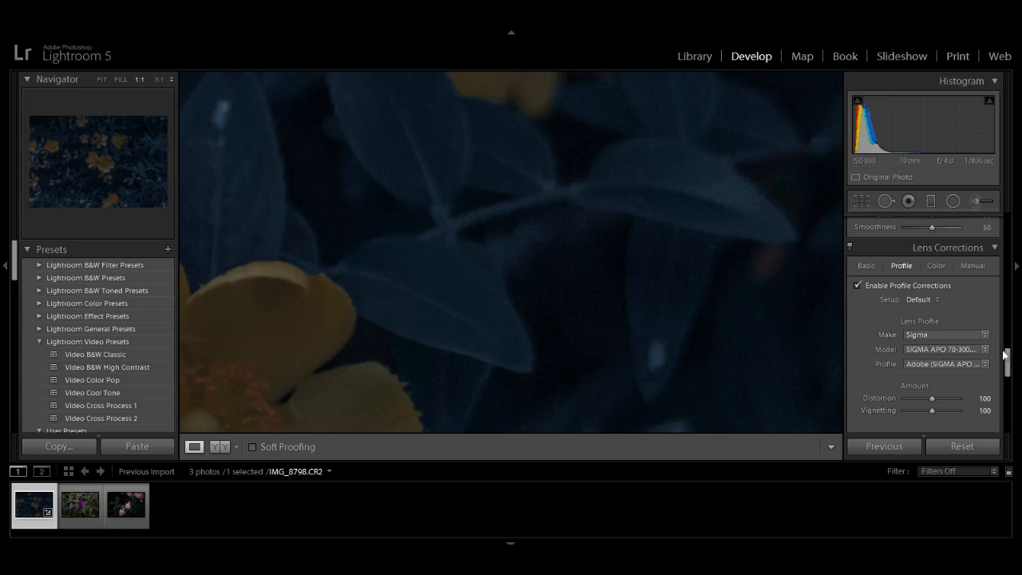
Darken the photo's edges with a post-crop vignetting amount of -30 in Highlight Priority style
{"action": "left_click_drag", "start_coordinate": [1009, 360], "coordinate": [1009, 388]}
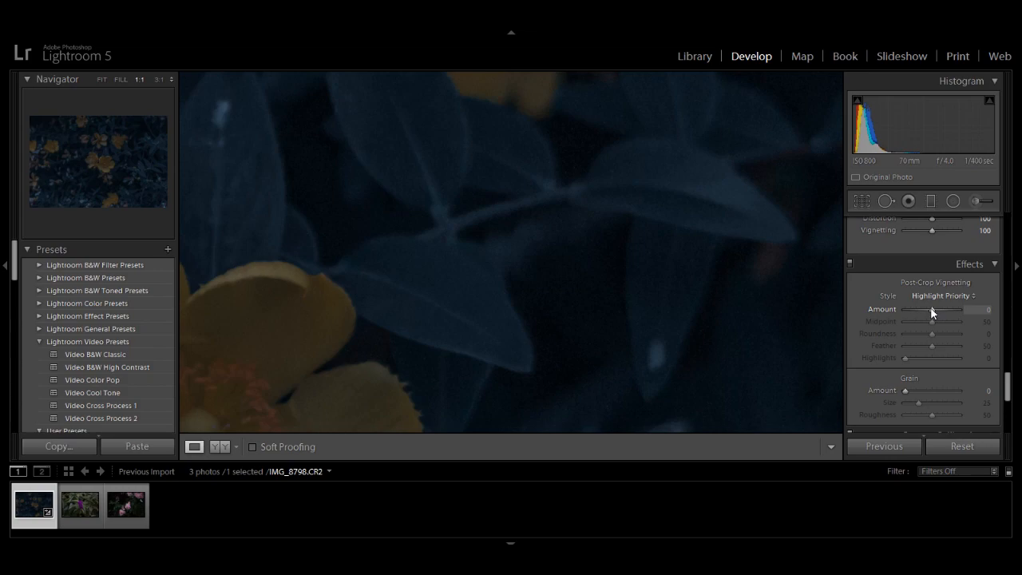
{"action": "left_click", "coordinate": [976, 309]}
{"action": "type", "text": "-50"}
{"action": "key", "text": "Return"}
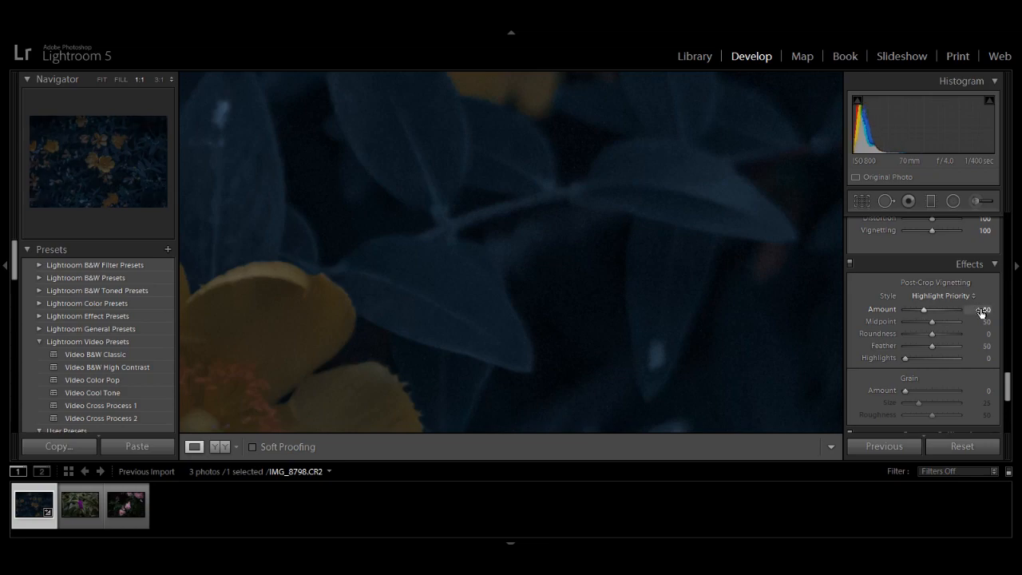
In the camera calibration, set the red primary's hue to -15 and its saturation to +10
{"action": "left_click_drag", "start_coordinate": [1010, 382], "coordinate": [1011, 421]}
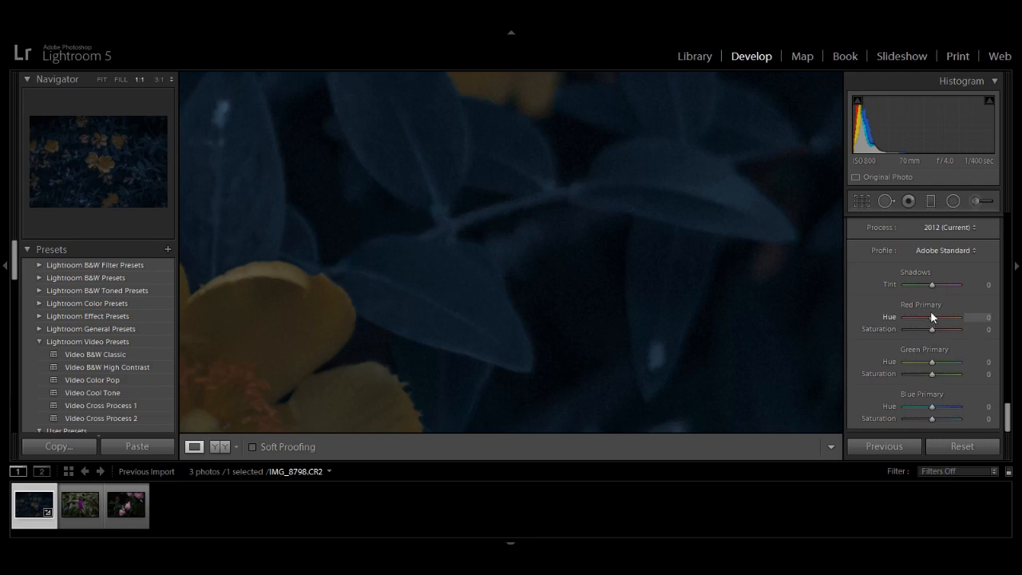
{"action": "left_click", "coordinate": [981, 318]}
{"action": "key", "text": "BackSpace"}
{"action": "type", "text": "-15"}
{"action": "left_click", "coordinate": [988, 329]}
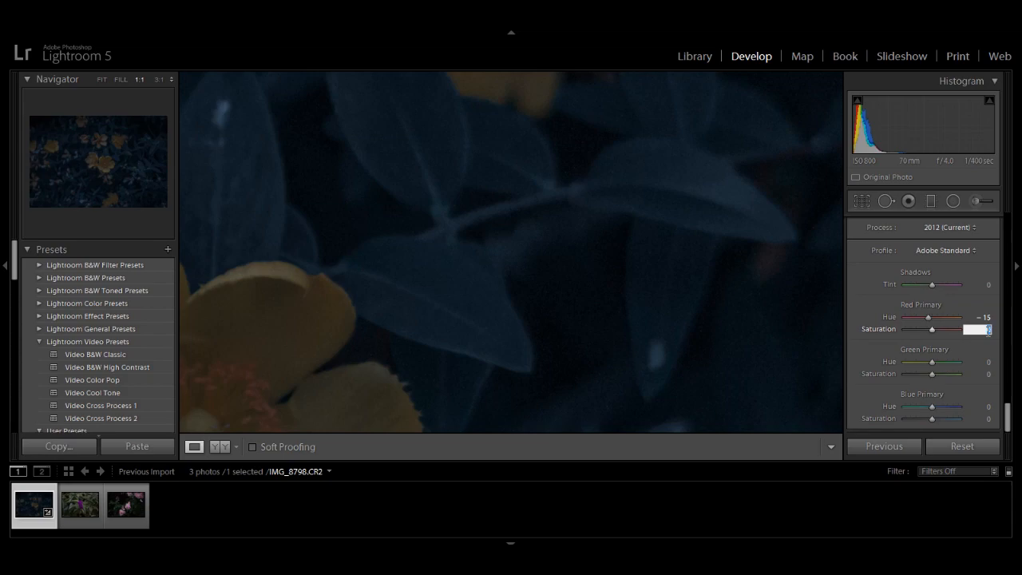
{"action": "type", "text": "10"}
{"action": "key", "text": "Return"}
Set the green primary's hue to +10 and its saturation to -45
{"action": "left_click", "coordinate": [988, 362]}
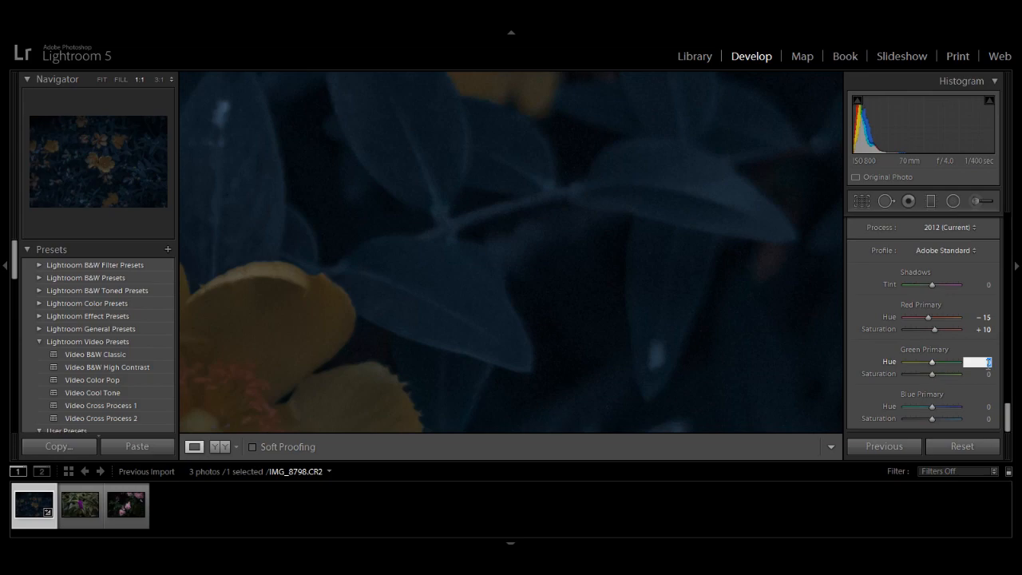
{"action": "type", "text": "10"}
{"action": "left_click", "coordinate": [985, 373]}
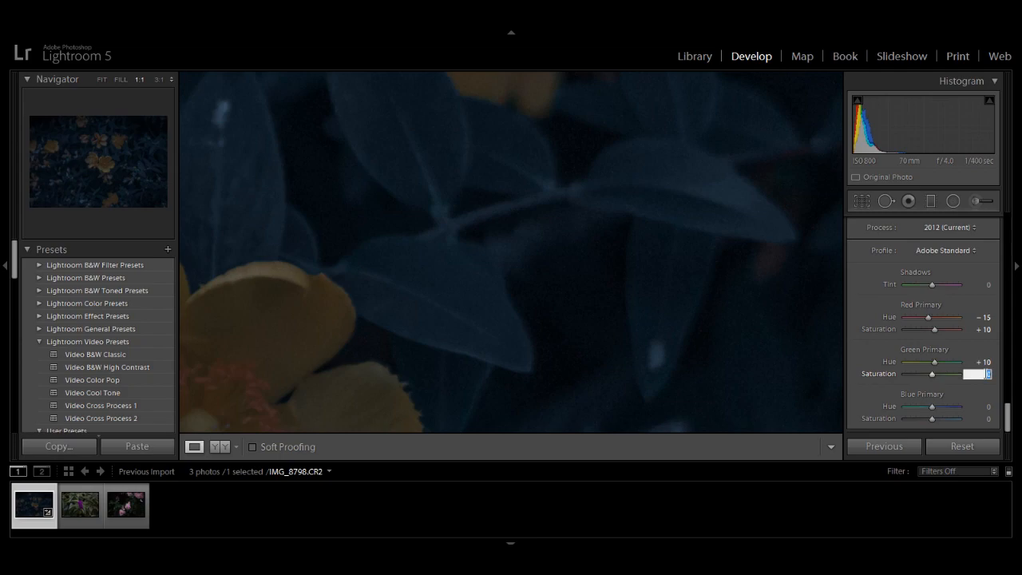
{"action": "type", "text": "-35"}
{"action": "key", "text": "Return"}
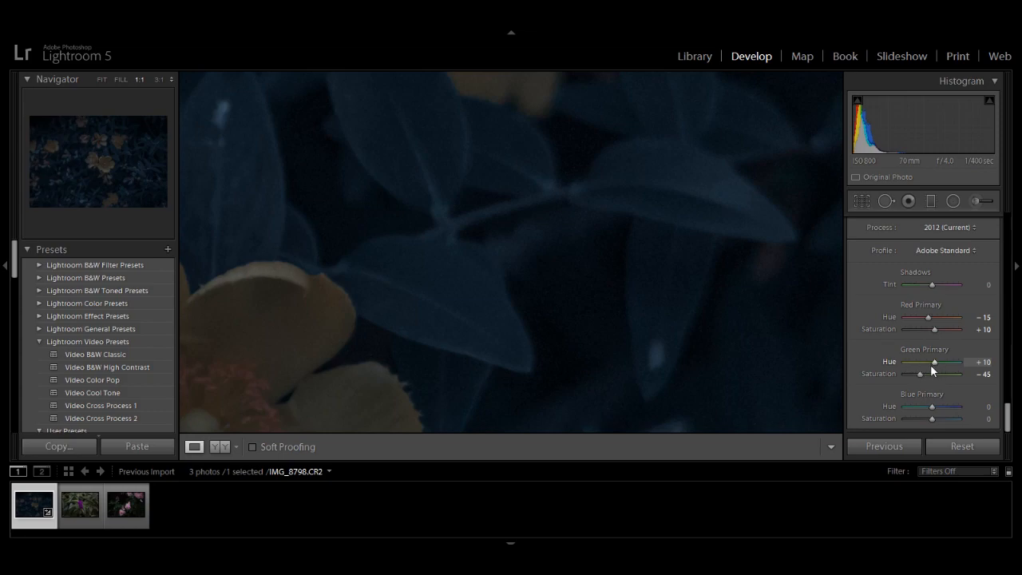
Set the blue primary's hue to +20 and saturation to -30, and fit the whole photo in view
{"action": "left_click", "coordinate": [979, 407]}
{"action": "type", "text": "20"}
{"action": "key", "text": "Return"}
{"action": "left_click", "coordinate": [989, 419]}
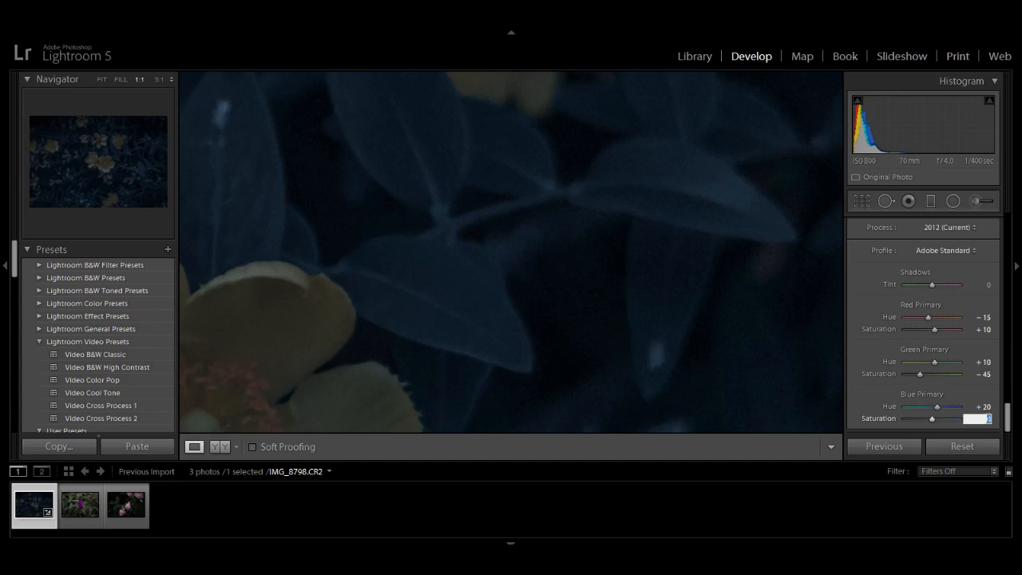
{"action": "type", "text": "-30"}
{"action": "key", "text": "Return"}
{"action": "left_click", "coordinate": [435, 284]}
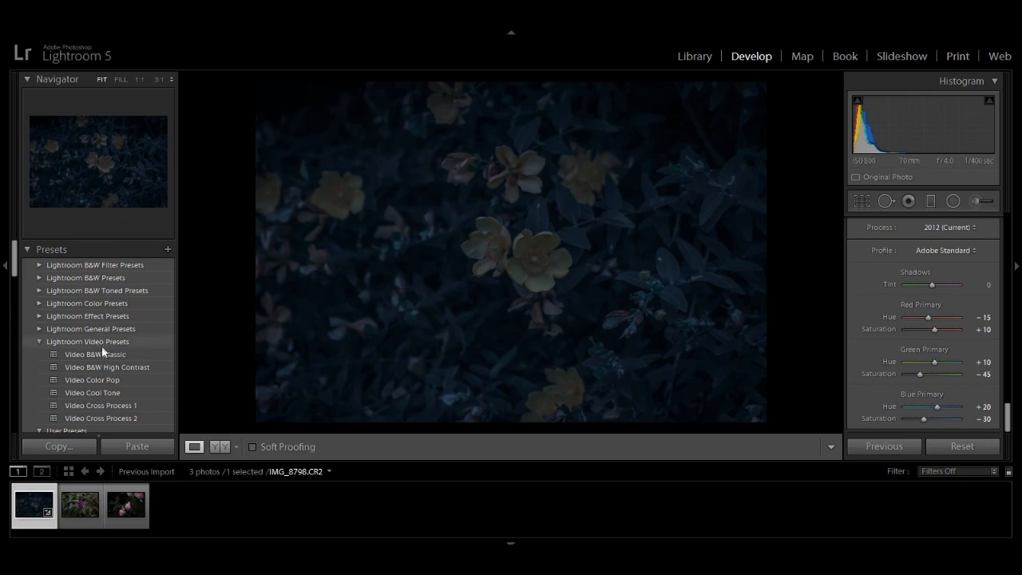
Raise the highlights in the basic tone settings to -62
{"action": "scroll", "coordinate": [104, 415], "scroll_direction": "down", "scroll_amount": 2}
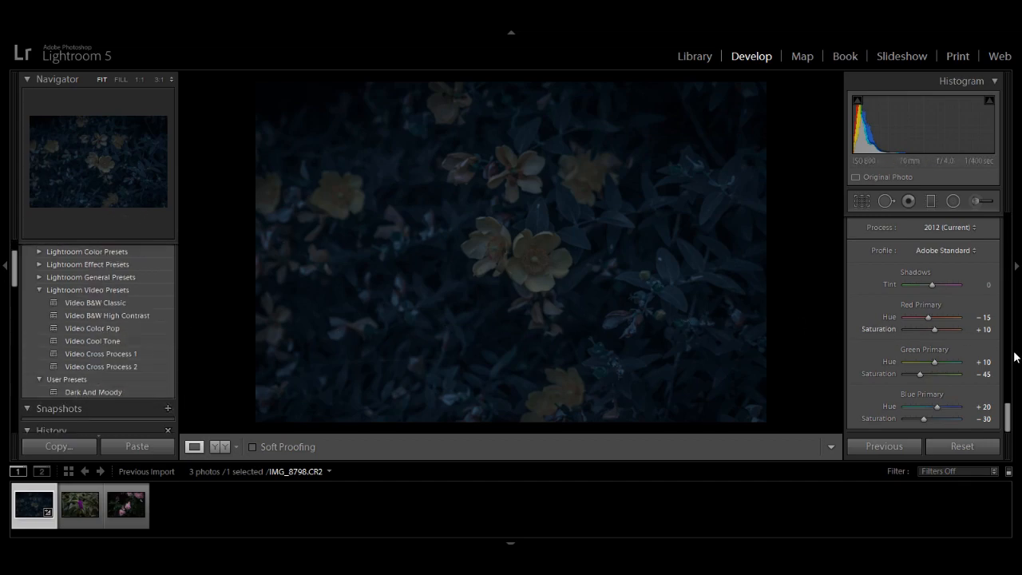
{"action": "left_click_drag", "start_coordinate": [1010, 415], "coordinate": [1016, 228]}
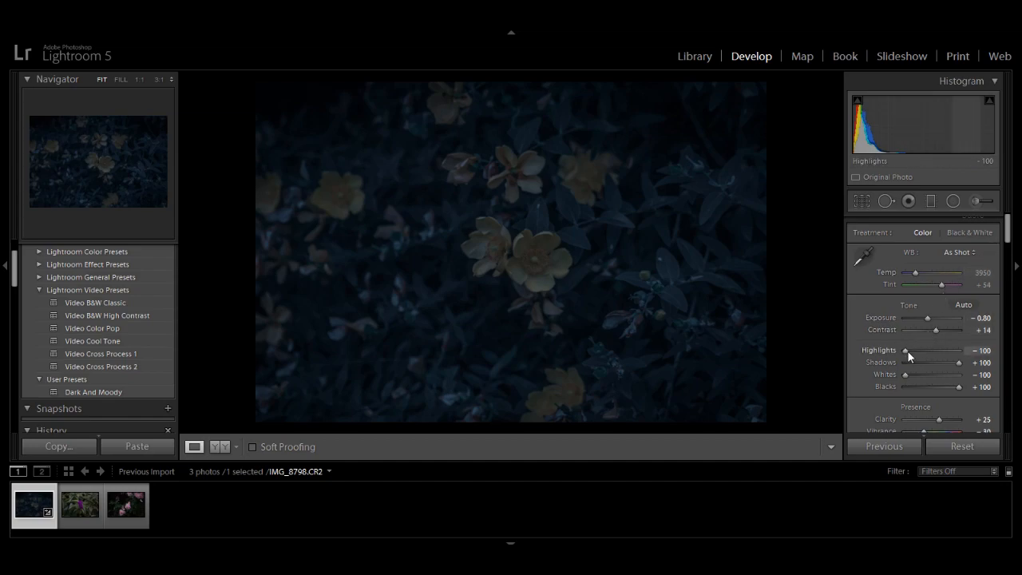
{"action": "left_click_drag", "start_coordinate": [908, 351], "coordinate": [911, 350]}
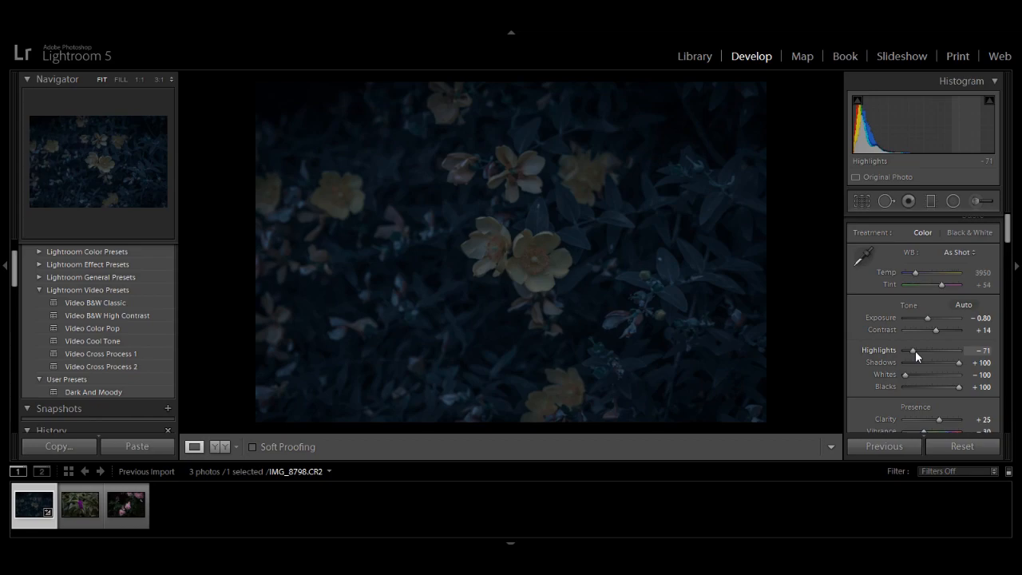
{"action": "left_click_drag", "start_coordinate": [915, 354], "coordinate": [917, 349]}
Refine the basic tone with whites at +50, blacks at +62 and shadows at +29
{"action": "left_click_drag", "start_coordinate": [905, 374], "coordinate": [945, 374]}
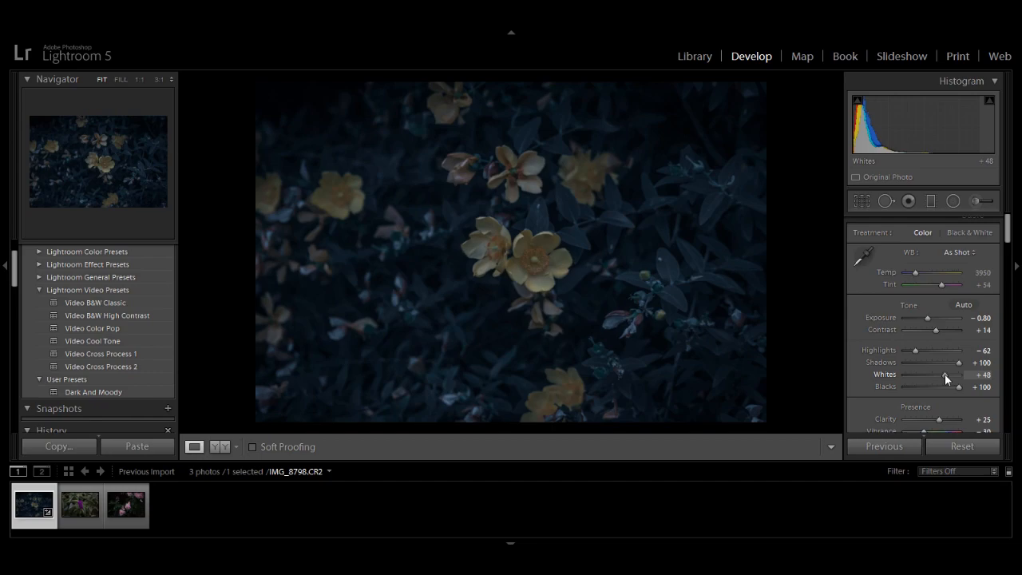
{"action": "left_click", "coordinate": [981, 375]}
{"action": "type", "text": "50"}
{"action": "key", "text": "Return"}
{"action": "left_click_drag", "start_coordinate": [958, 387], "coordinate": [949, 391]}
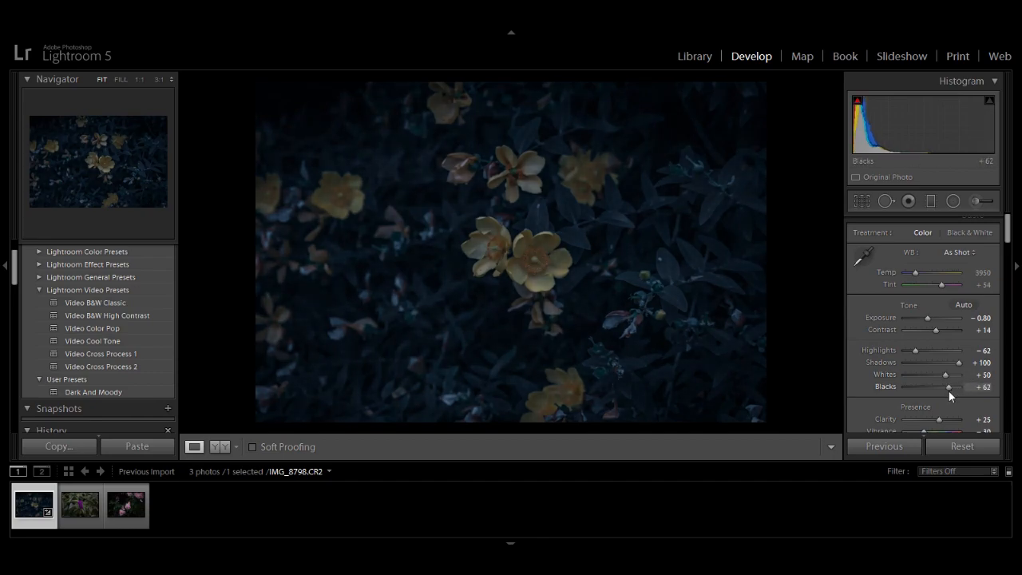
{"action": "left_click_drag", "start_coordinate": [960, 363], "coordinate": [941, 364]}
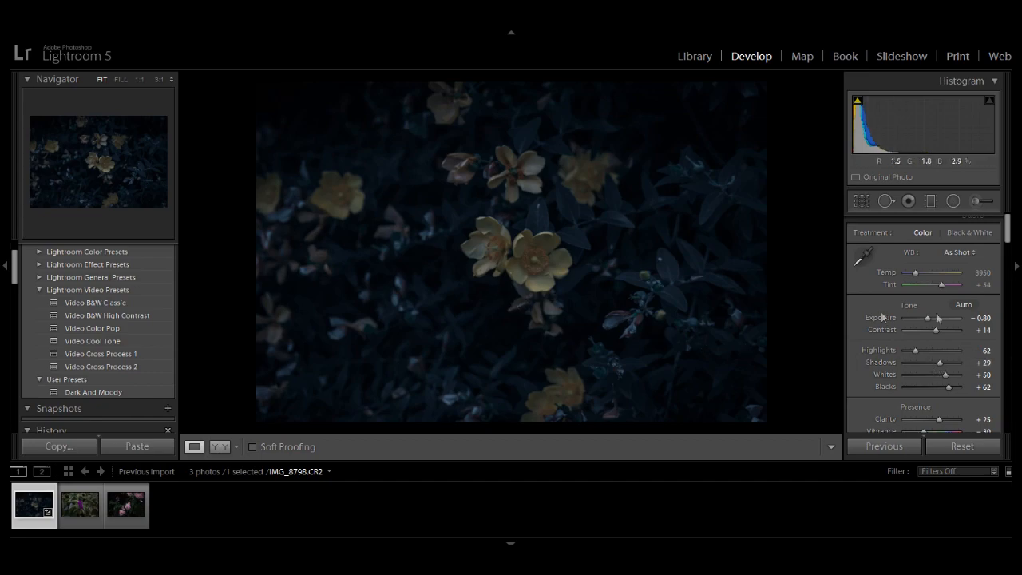
Brighten the yellows to an HSL luminance of +58 and inspect the central flowers up close
{"action": "left_click_drag", "start_coordinate": [1008, 229], "coordinate": [1012, 248]}
{"action": "left_click_drag", "start_coordinate": [1011, 249], "coordinate": [1010, 286]}
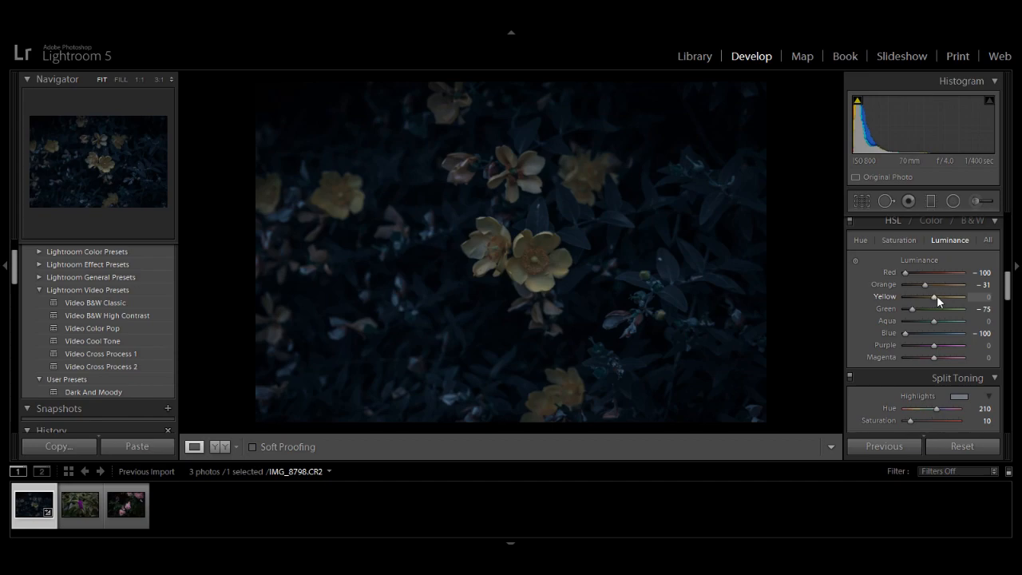
{"action": "left_click_drag", "start_coordinate": [934, 295], "coordinate": [948, 296]}
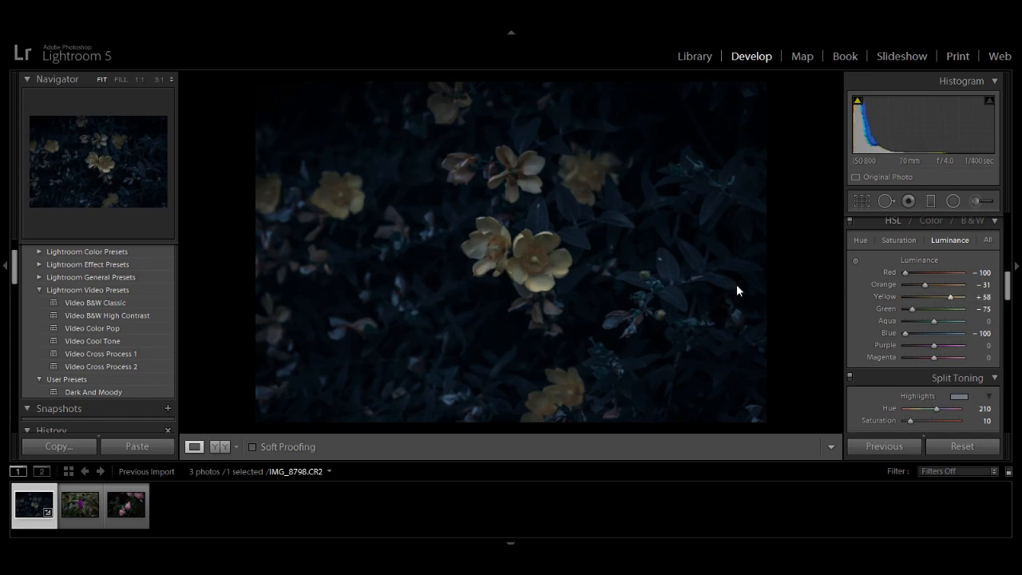
{"action": "left_click", "coordinate": [531, 251]}
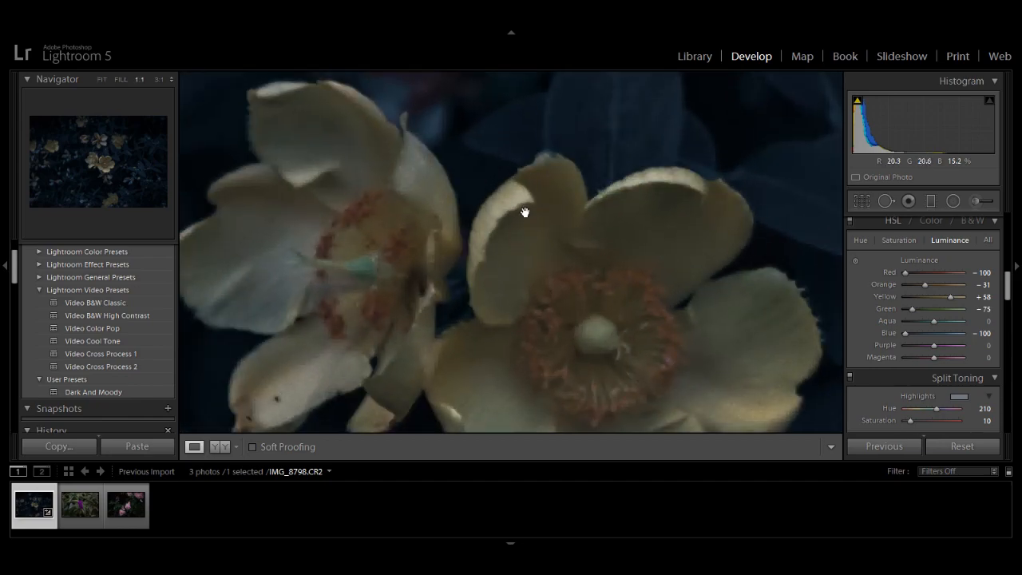
{"action": "left_click", "coordinate": [576, 229]}
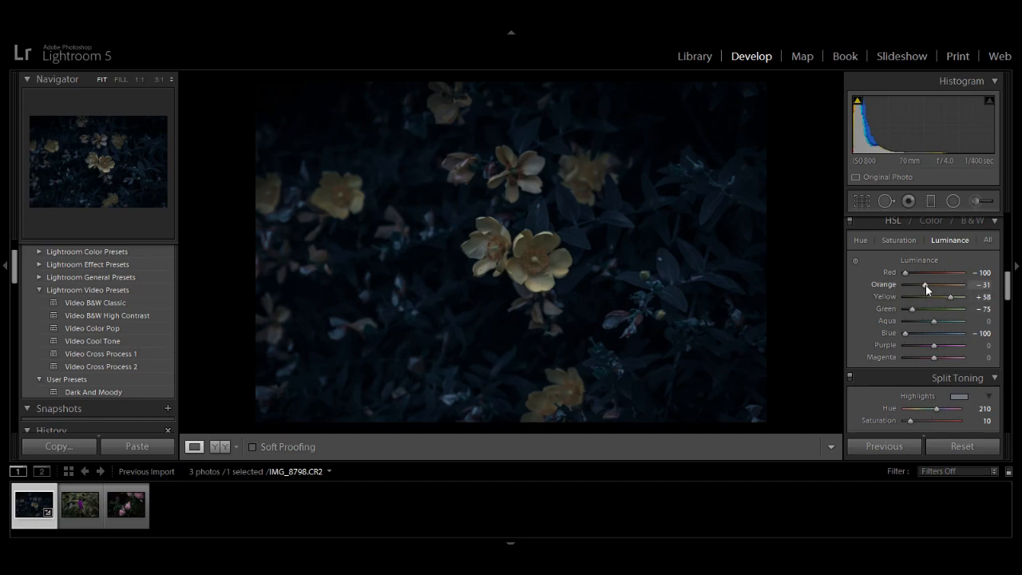
Raise the HSL luminance of orange to +18 and inspect the flower centre up close
{"action": "left_click_drag", "start_coordinate": [927, 286], "coordinate": [940, 288]}
{"action": "left_click", "coordinate": [533, 273]}
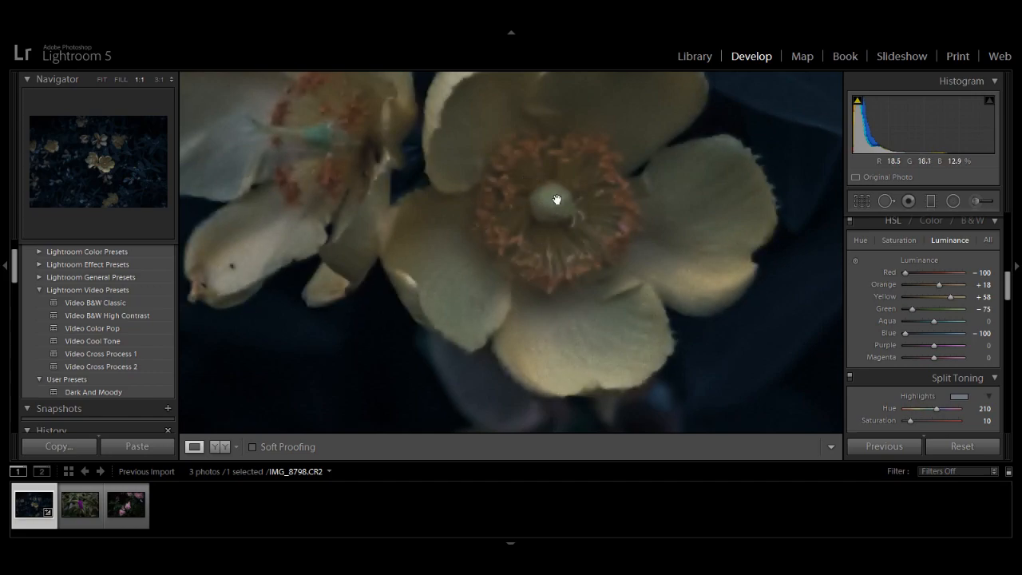
{"action": "left_click", "coordinate": [557, 199]}
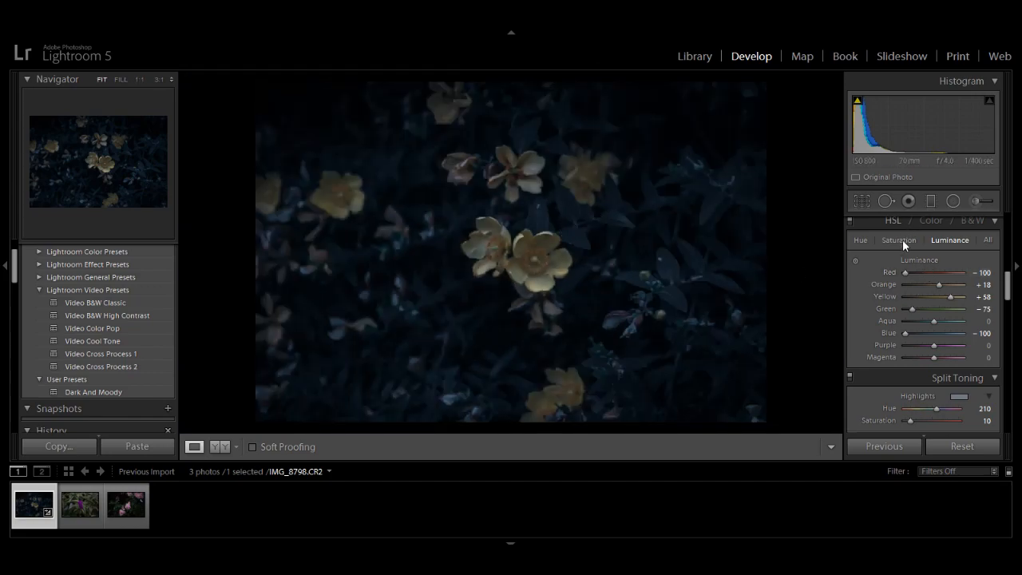
Increase the HSL saturation of the yellows in the flower photo
{"action": "left_click", "coordinate": [903, 240]}
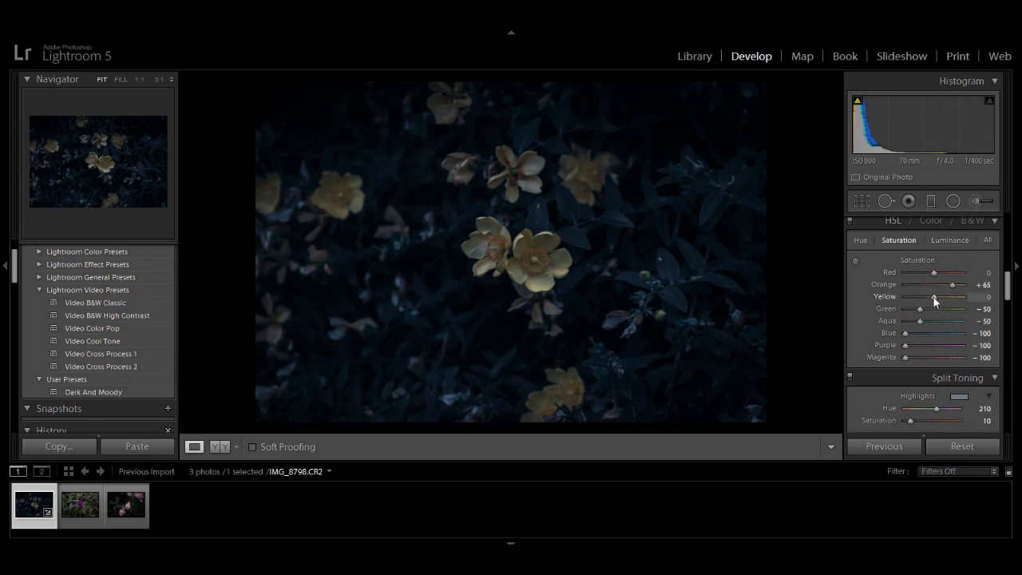
{"action": "left_click_drag", "start_coordinate": [935, 301], "coordinate": [946, 302]}
Add shadow, midtone and highlight points to the RGB tone curve and lift the highlight point to about 75.1 / 85.5 %
{"action": "left_click_drag", "start_coordinate": [1008, 286], "coordinate": [1009, 262]}
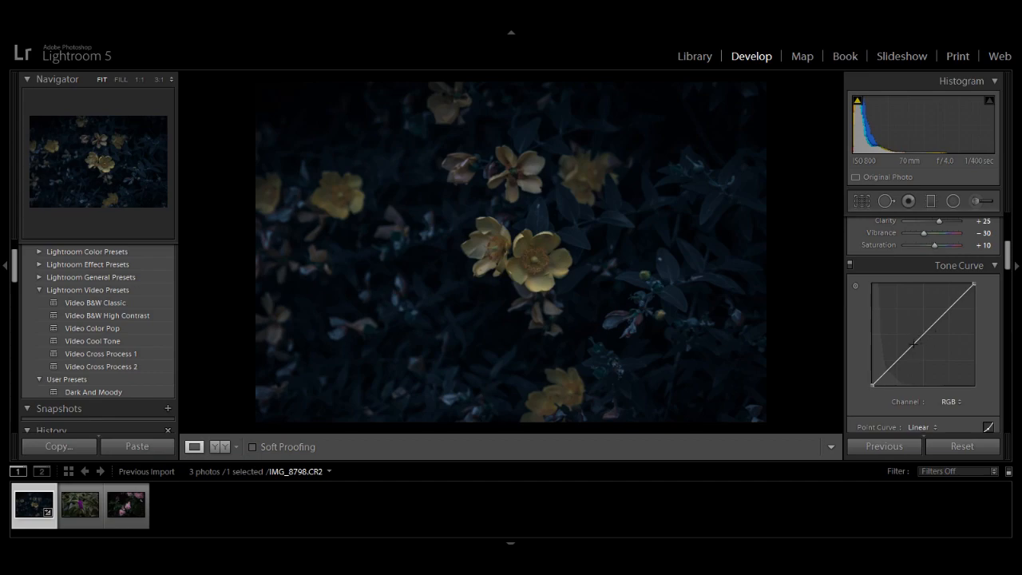
{"action": "left_click", "coordinate": [898, 361]}
{"action": "left_click", "coordinate": [925, 333]}
{"action": "left_click", "coordinate": [950, 309]}
{"action": "left_click_drag", "start_coordinate": [949, 309], "coordinate": [950, 298]}
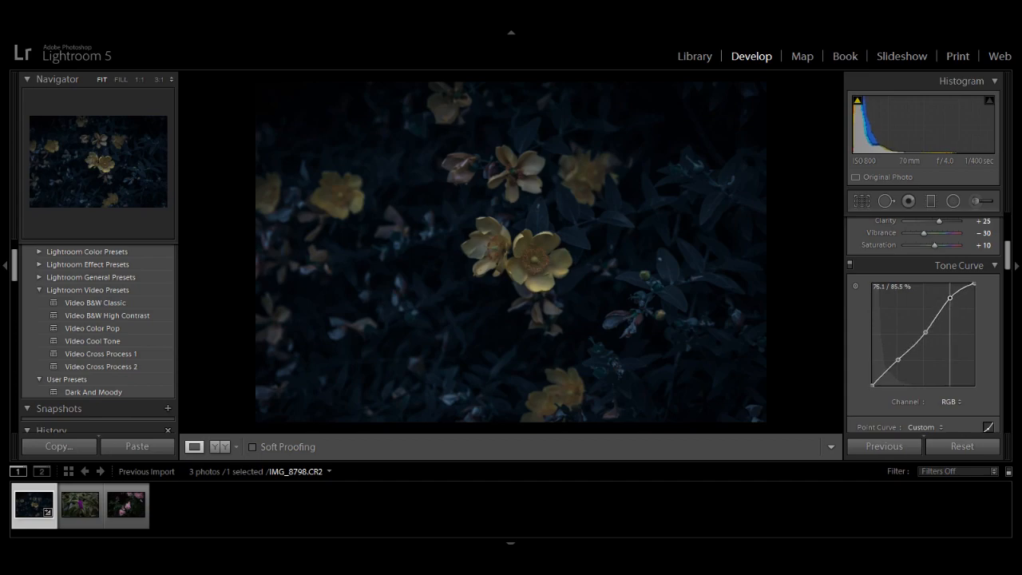
Raise the tone curve midpoint to about 49.8 / 57.6 %, lower the shadow point slightly and keep the white point at maximum
{"action": "left_click_drag", "start_coordinate": [925, 330], "coordinate": [924, 326]}
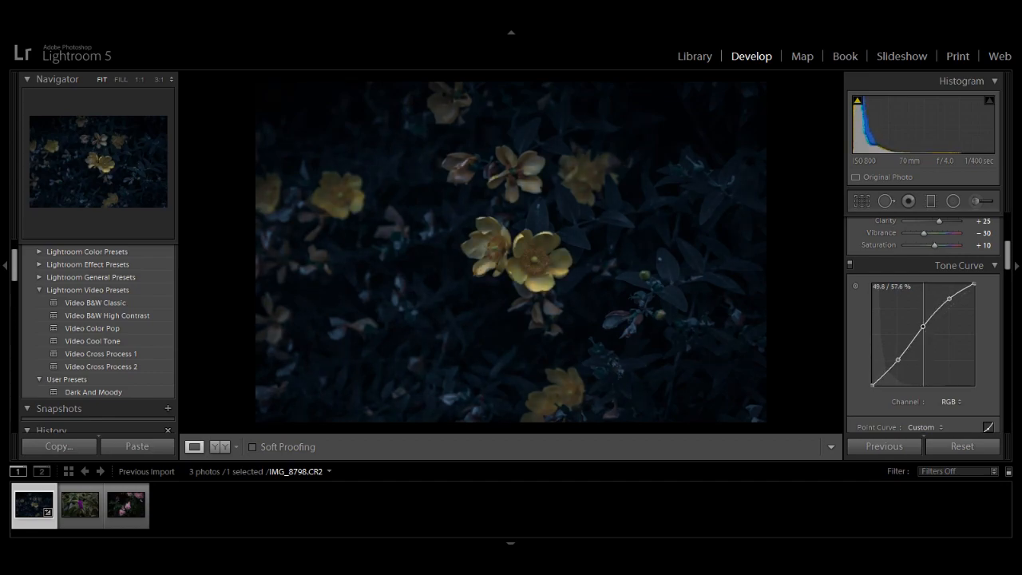
{"action": "left_click_drag", "start_coordinate": [898, 361], "coordinate": [898, 362]}
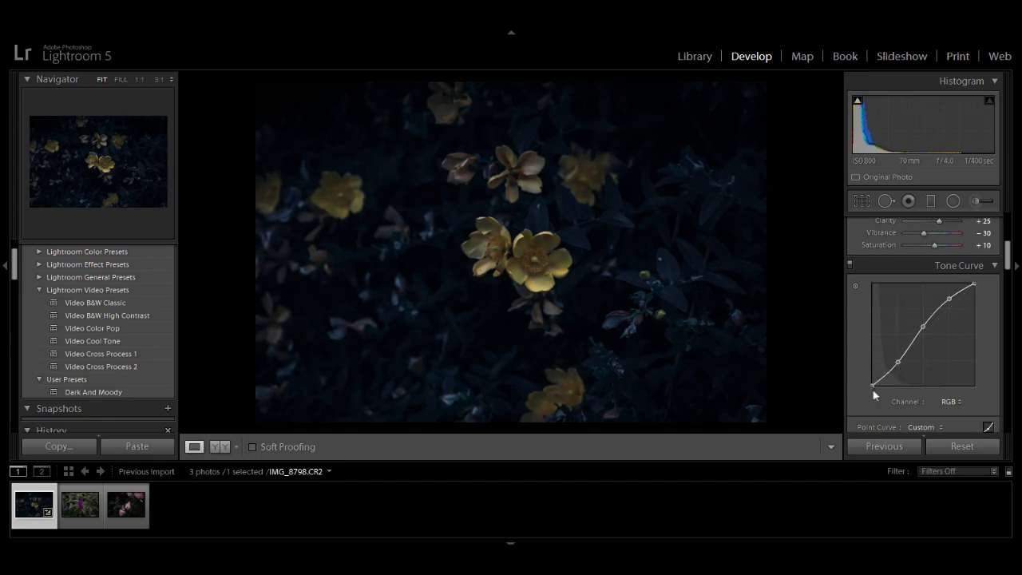
{"action": "left_click_drag", "start_coordinate": [874, 385], "coordinate": [873, 386]}
{"action": "left_click_drag", "start_coordinate": [950, 301], "coordinate": [974, 309]}
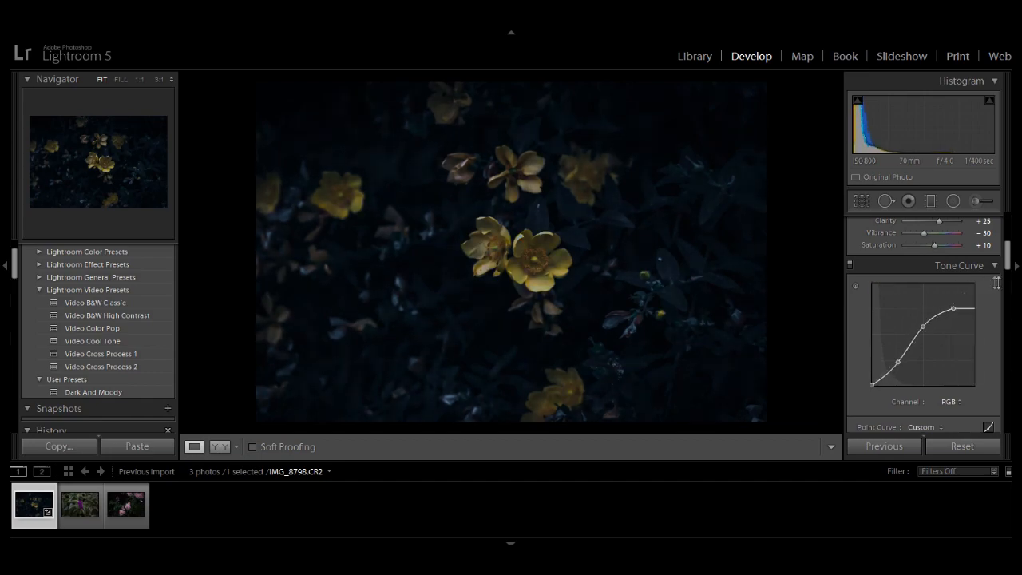
{"action": "left_click_drag", "start_coordinate": [1003, 267], "coordinate": [974, 283]}
Warm the white balance to a temperature of 4381 and inspect the central flowers up close
{"action": "left_click_drag", "start_coordinate": [1008, 250], "coordinate": [1012, 236]}
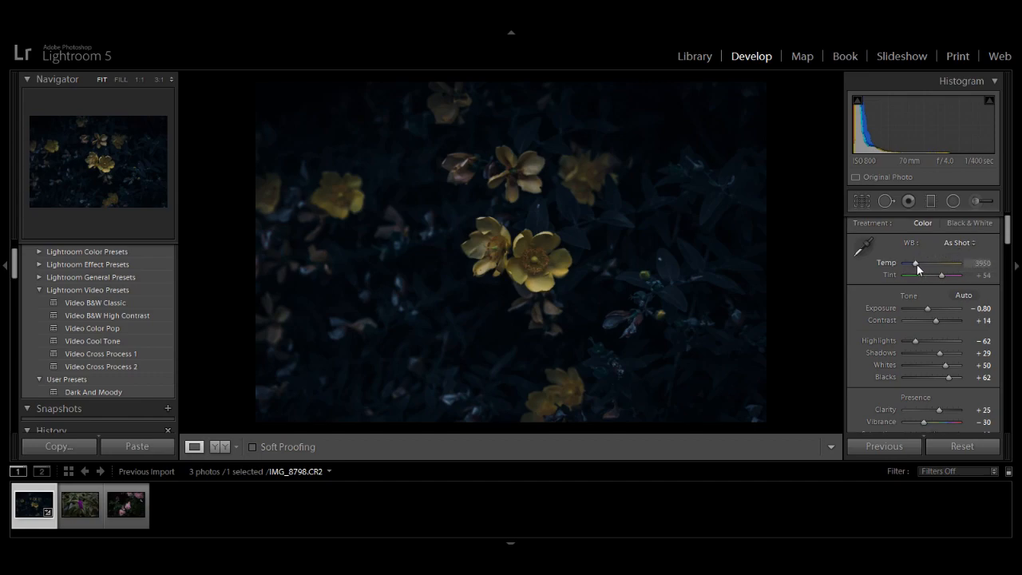
{"action": "left_click_drag", "start_coordinate": [917, 264], "coordinate": [919, 263]}
{"action": "left_click", "coordinate": [525, 259]}
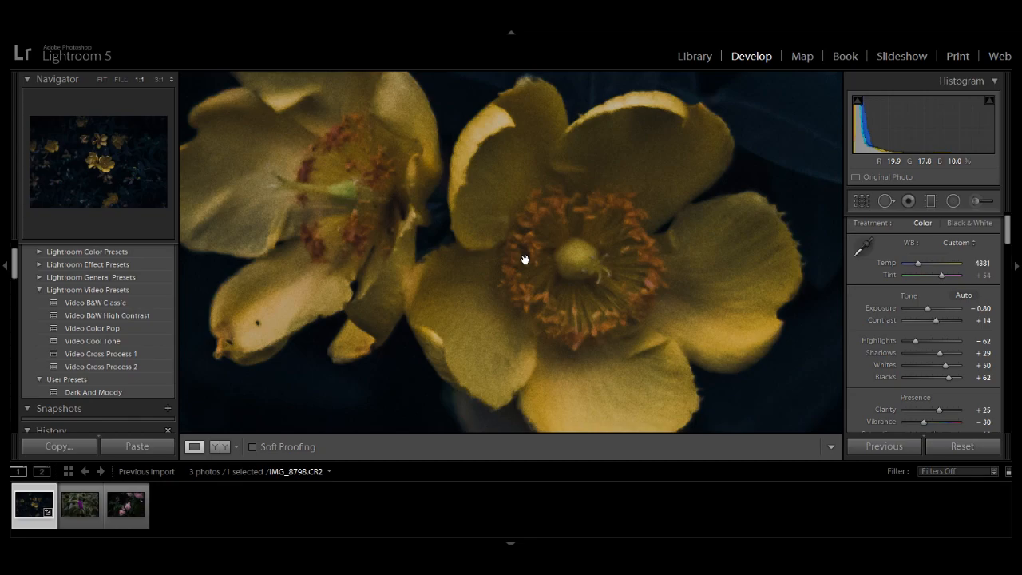
Set the colour noise reduction smoothness to 100 and return to the full view of the photo
{"action": "left_click_drag", "start_coordinate": [1009, 229], "coordinate": [1018, 366]}
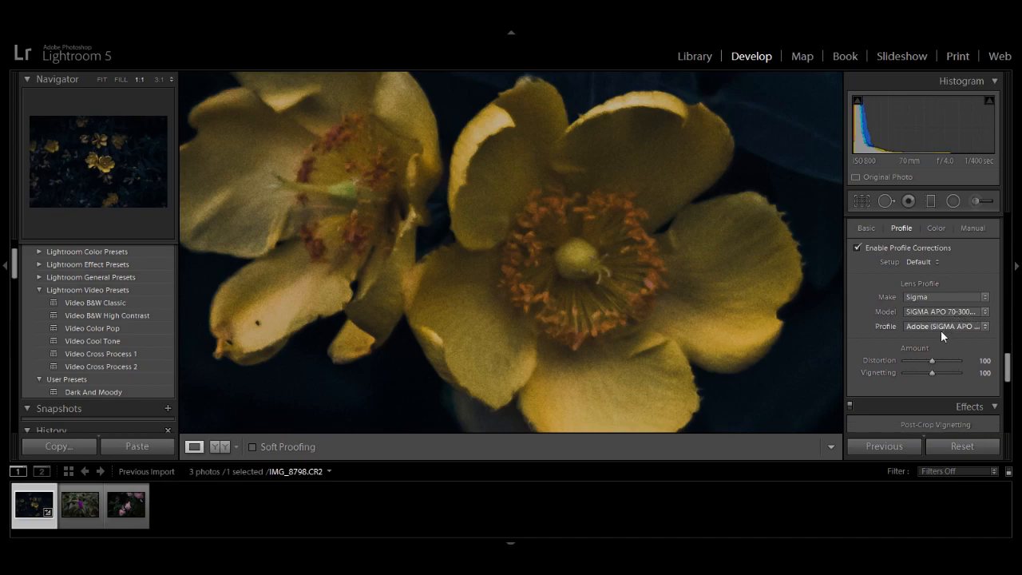
{"action": "left_click_drag", "start_coordinate": [1011, 365], "coordinate": [1016, 343]}
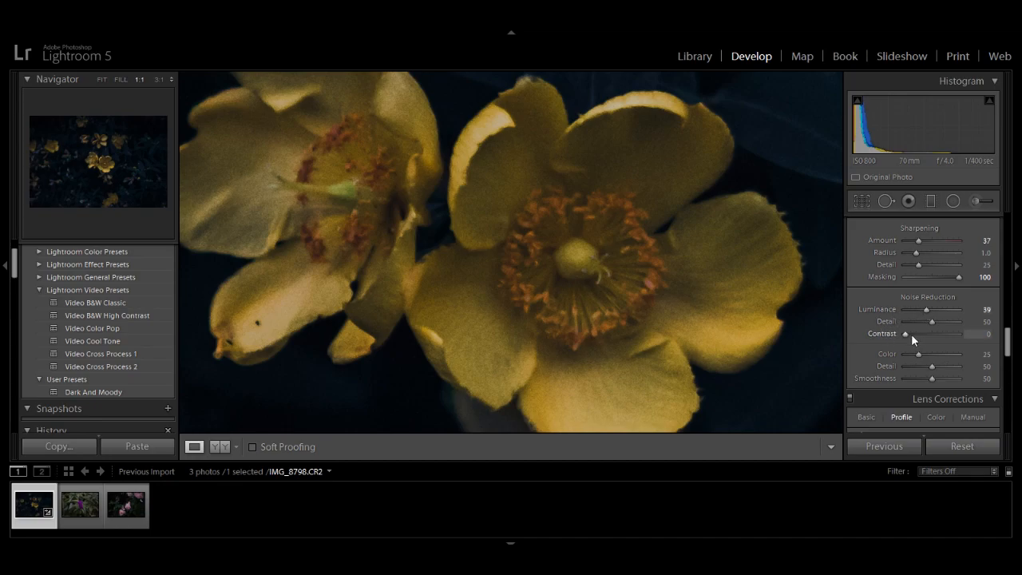
{"action": "left_click_drag", "start_coordinate": [934, 379], "coordinate": [959, 379]}
{"action": "left_click", "coordinate": [597, 254]}
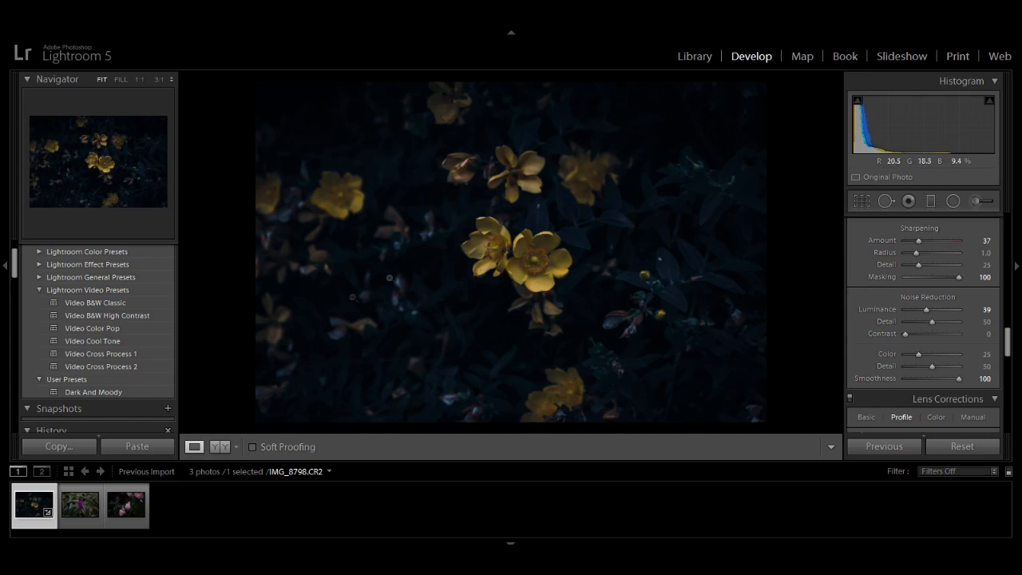
Open the purple flower photo IMG_8799.CR2, apply the Dark And Moody preset and inspect the blossom up close
{"action": "left_click", "coordinate": [79, 505]}
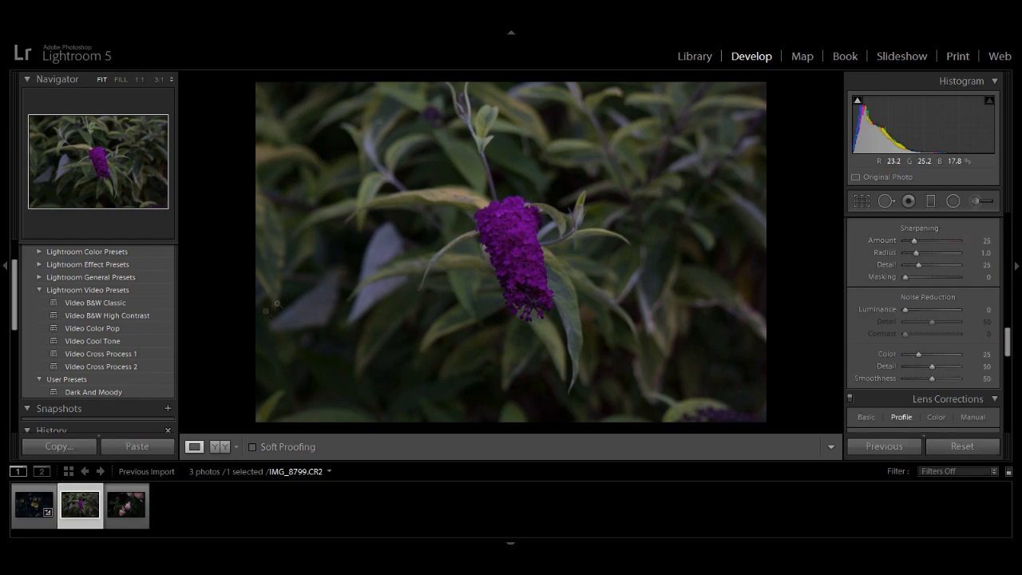
{"action": "left_click", "coordinate": [93, 392]}
{"action": "left_click", "coordinate": [512, 239]}
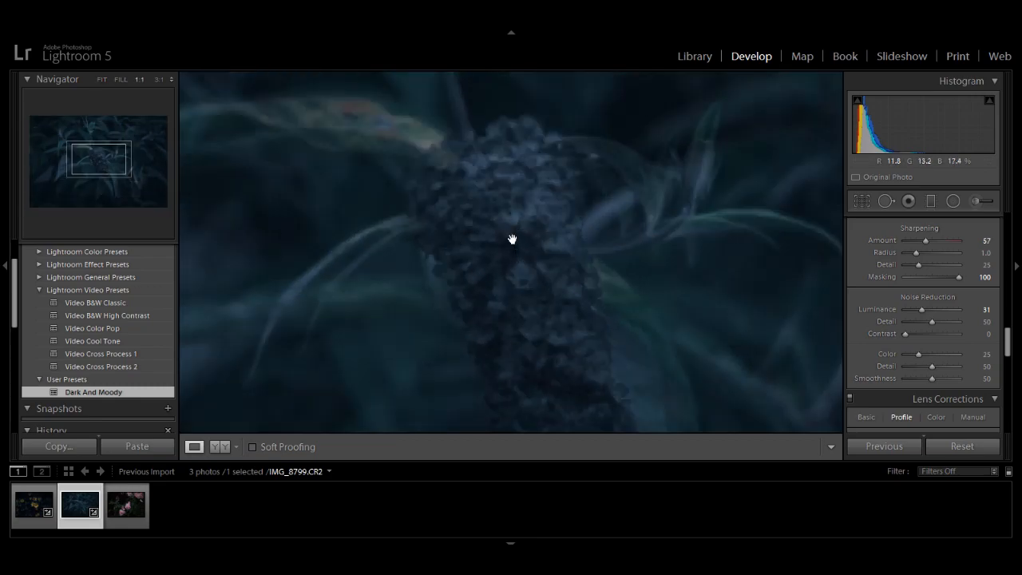
{"action": "left_click", "coordinate": [516, 237]}
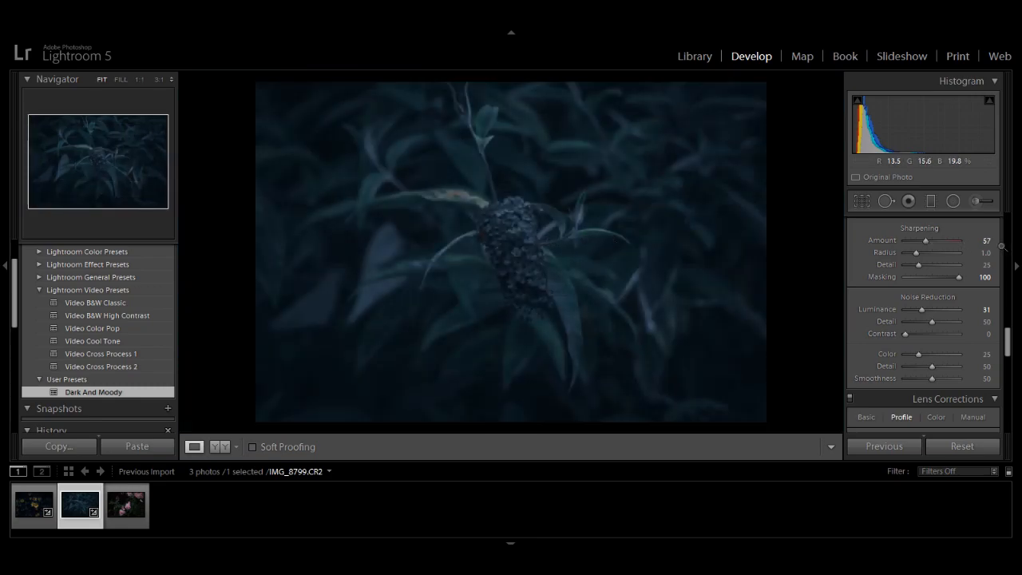
Raise the HSL saturation of purple to bring back the blossom's colour and shift the purple hue to -22
{"action": "left_click_drag", "start_coordinate": [1009, 342], "coordinate": [1010, 283]}
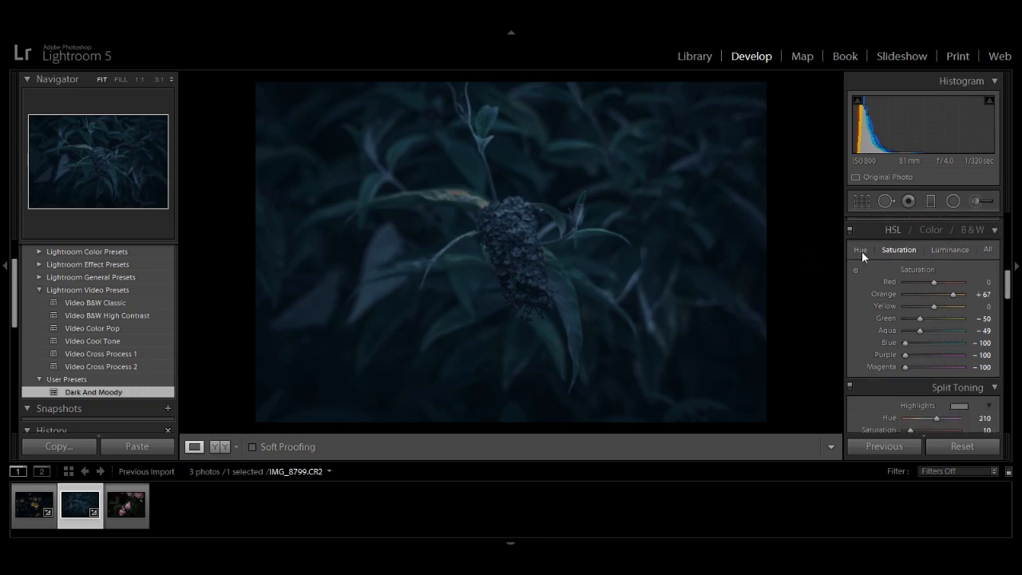
{"action": "left_click_drag", "start_coordinate": [906, 356], "coordinate": [922, 355]}
{"action": "double_click", "coordinate": [926, 356]}
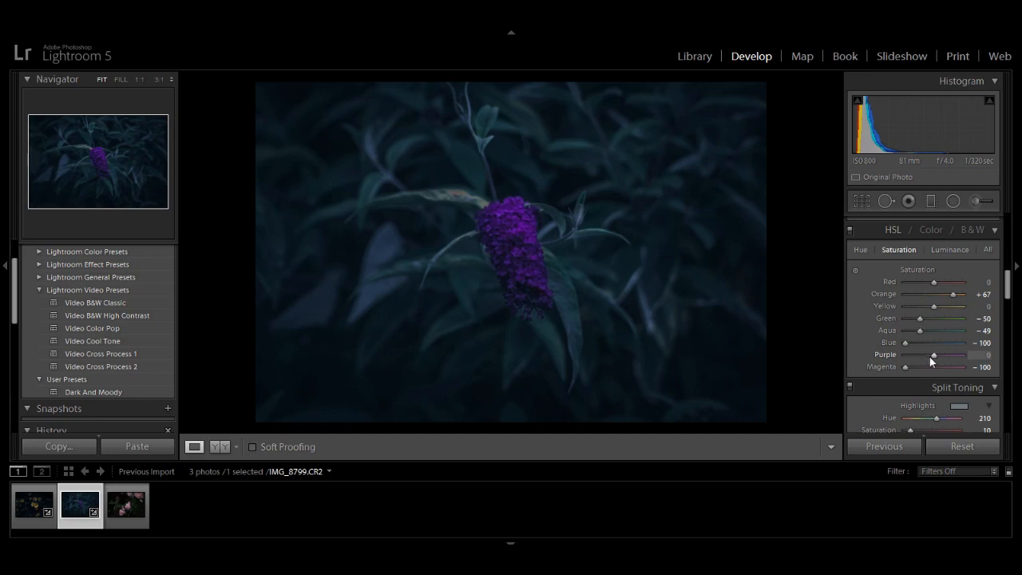
{"action": "left_click_drag", "start_coordinate": [932, 356], "coordinate": [924, 357]}
{"action": "left_click", "coordinate": [862, 249]}
{"action": "mouse_move", "coordinate": [933, 355]}
{"action": "left_mouse_down"}
{"action": "mouse_move", "coordinate": [892, 354]}
{"action": "mouse_move", "coordinate": [967, 355]}
{"action": "mouse_move", "coordinate": [924, 352]}
{"action": "left_mouse_up"}
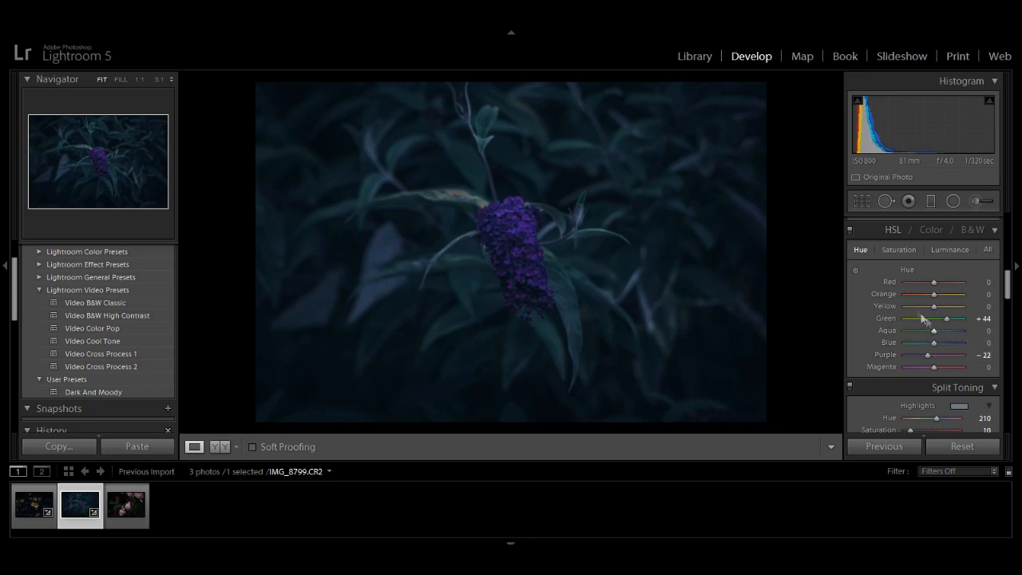
Set the purple flower photo's shadows to +100, blacks to +48 and contrast to +19
{"action": "left_click_drag", "start_coordinate": [1011, 289], "coordinate": [1008, 234]}
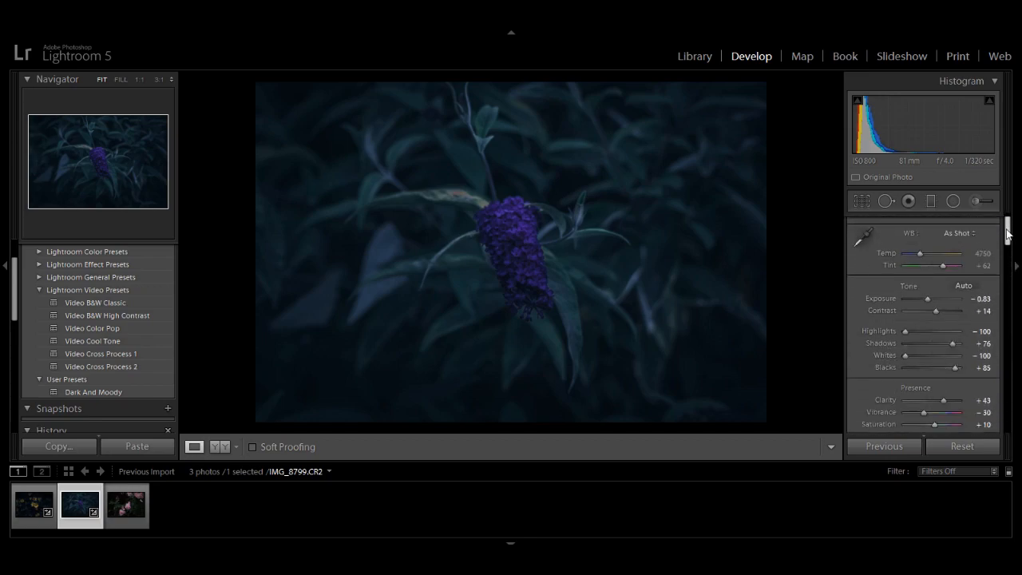
{"action": "left_click_drag", "start_coordinate": [944, 341], "coordinate": [945, 372]}
{"action": "mouse_move", "coordinate": [936, 310]}
{"action": "left_mouse_down"}
{"action": "mouse_move", "coordinate": [946, 312]}
{"action": "mouse_move", "coordinate": [936, 313]}
{"action": "left_mouse_up"}
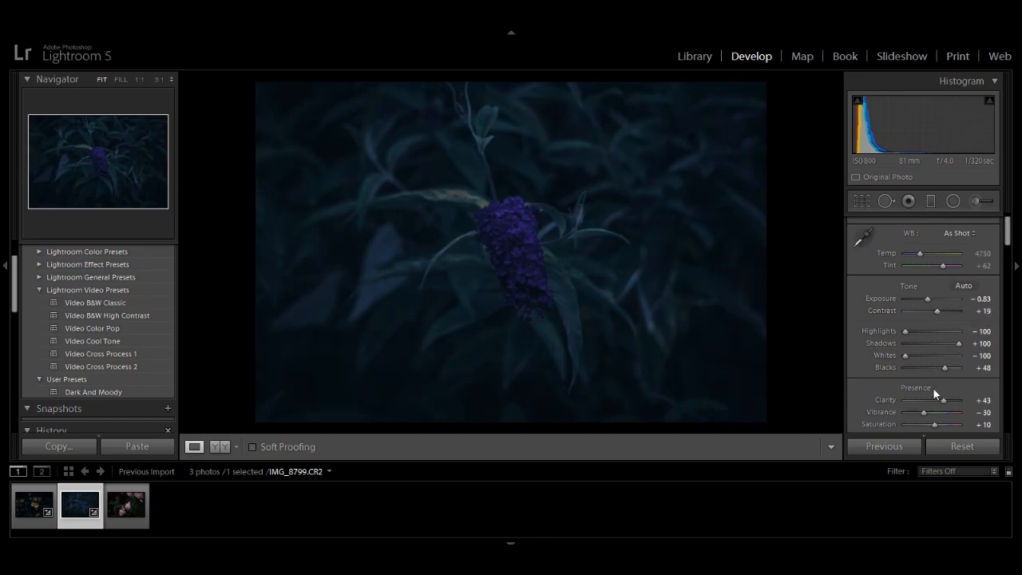
Raise the clarity to +100 and inspect the stem and purple blossom up close
{"action": "left_click_drag", "start_coordinate": [944, 399], "coordinate": [964, 401]}
{"action": "left_click", "coordinate": [451, 242]}
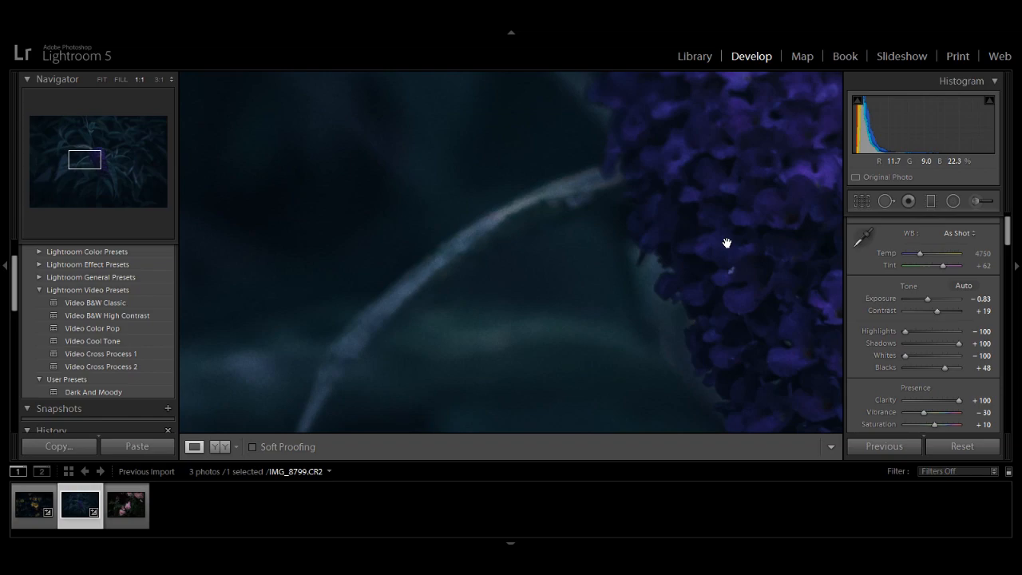
{"action": "left_click", "coordinate": [603, 247]}
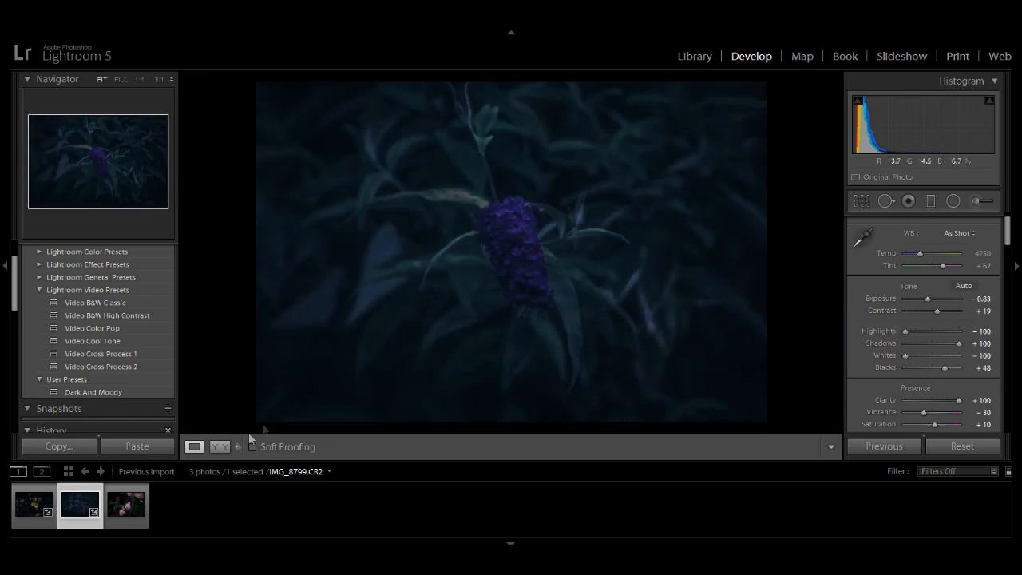
Open the pink rose photo IMG_8807.CR2 and apply the Dark And Moody preset
{"action": "left_click", "coordinate": [128, 510]}
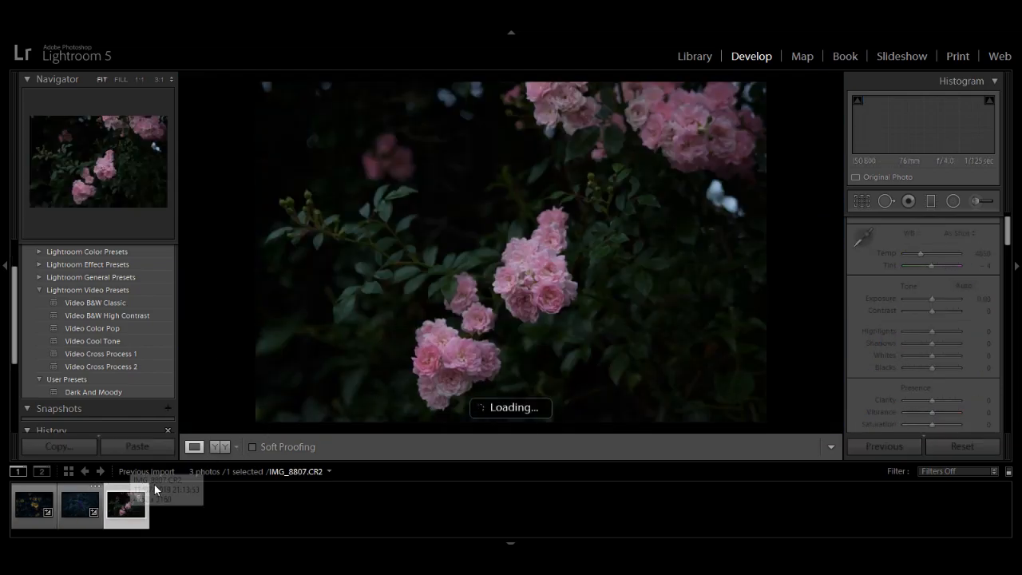
{"action": "left_click", "coordinate": [102, 392]}
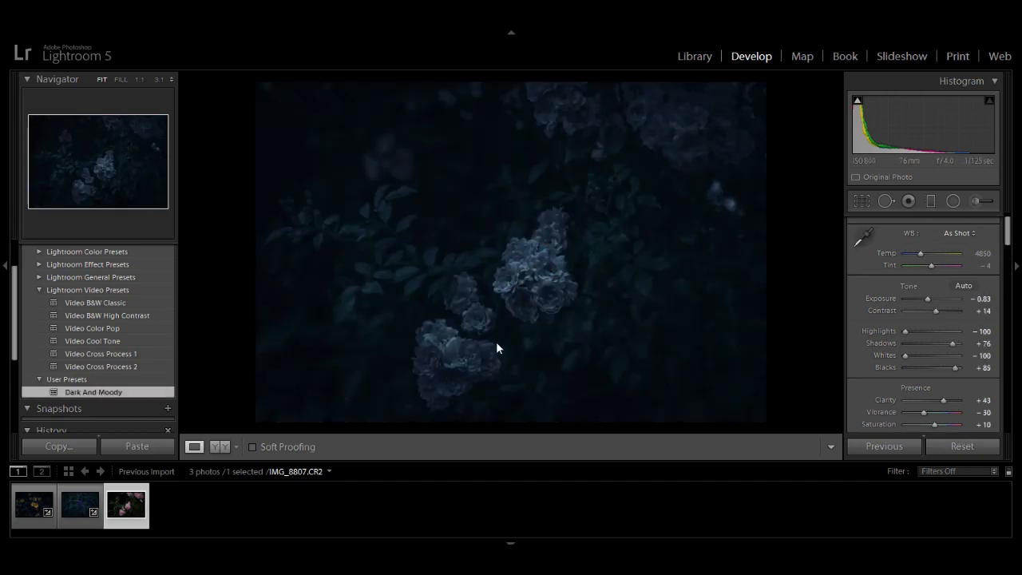
Raise the HSL saturation of magenta into positive values to restore the pink in the roses
{"action": "left_click_drag", "start_coordinate": [1012, 231], "coordinate": [1019, 289]}
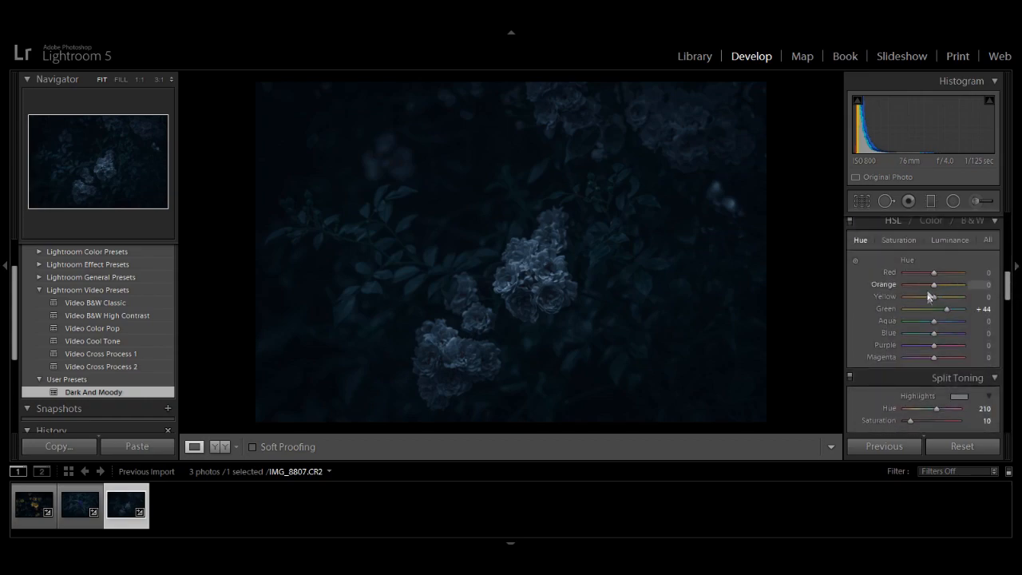
{"action": "left_click", "coordinate": [899, 240]}
{"action": "left_click_drag", "start_coordinate": [906, 359], "coordinate": [947, 367]}
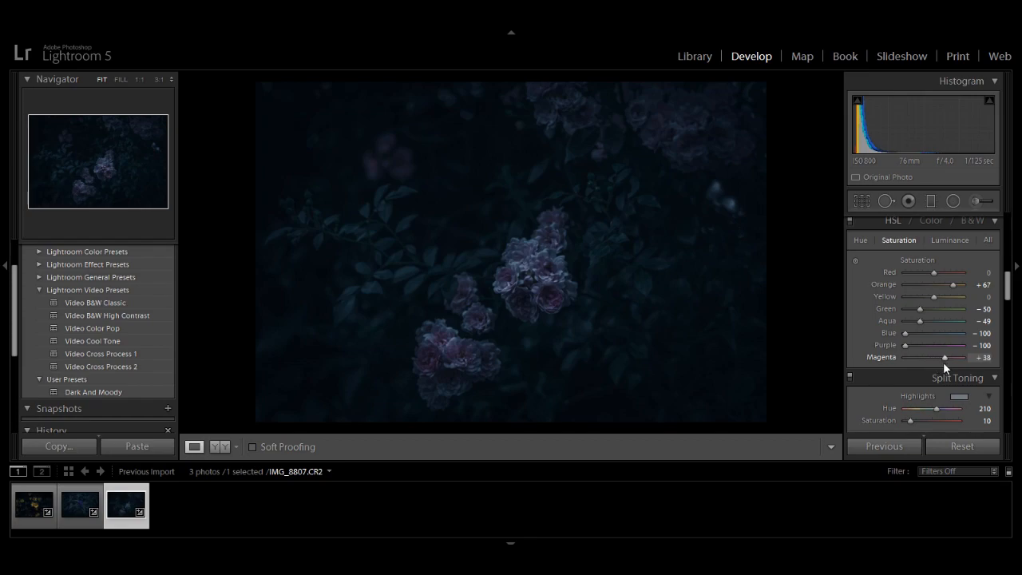
{"action": "left_click_drag", "start_coordinate": [944, 359], "coordinate": [949, 359]}
Adjust the HSL hue of magenta and raise the magenta luminance for the roses
{"action": "left_click", "coordinate": [863, 240]}
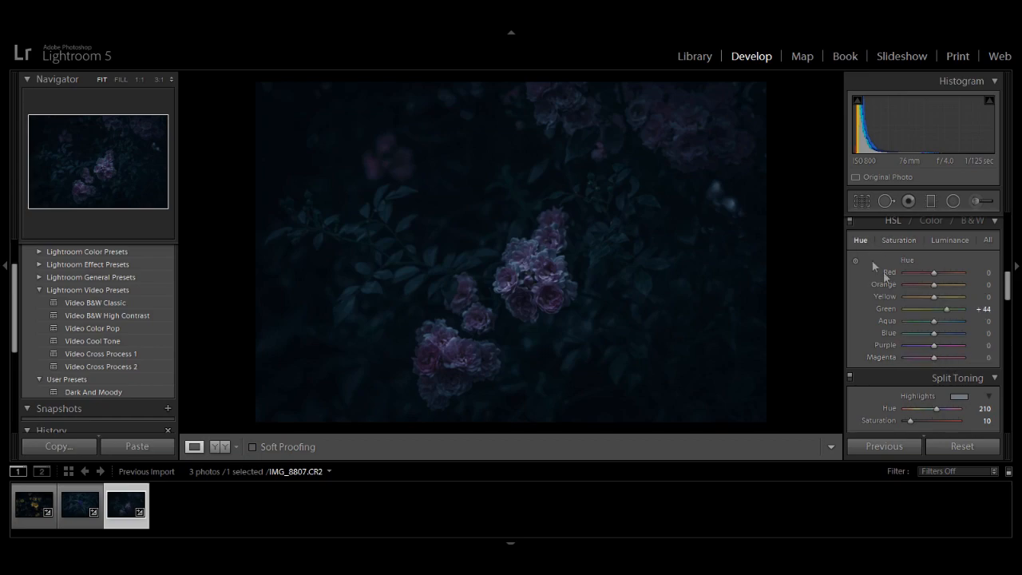
{"action": "mouse_move", "coordinate": [946, 358]}
{"action": "left_mouse_down"}
{"action": "mouse_move", "coordinate": [957, 358]}
{"action": "mouse_move", "coordinate": [934, 367]}
{"action": "mouse_move", "coordinate": [952, 366]}
{"action": "left_mouse_up"}
{"action": "left_click", "coordinate": [949, 240]}
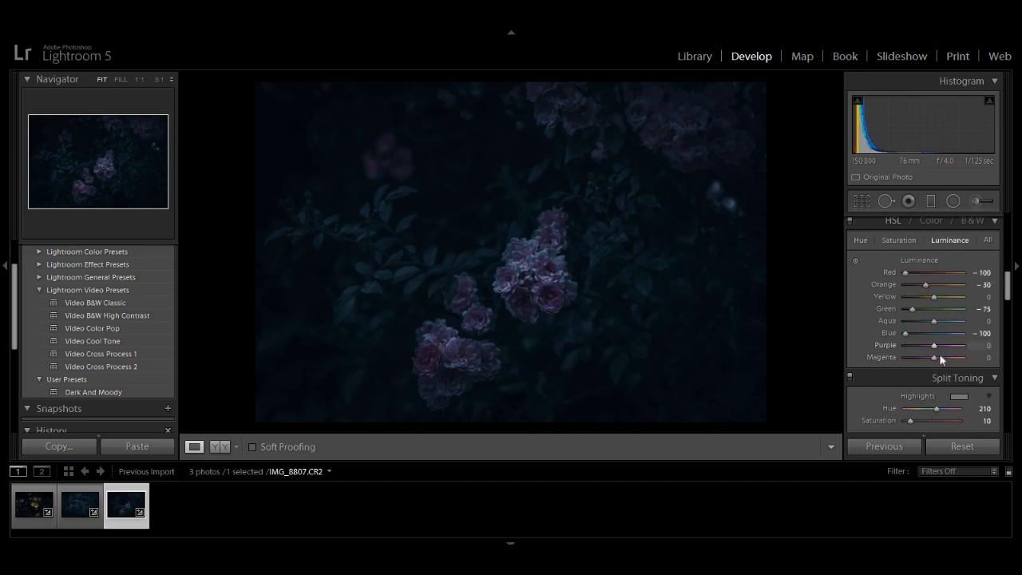
{"action": "left_click_drag", "start_coordinate": [932, 357], "coordinate": [945, 361]}
Set the rose photo's highlights to -71, shadows and blacks to +100, and clarity to +86
{"action": "left_click_drag", "start_coordinate": [1008, 289], "coordinate": [1010, 243]}
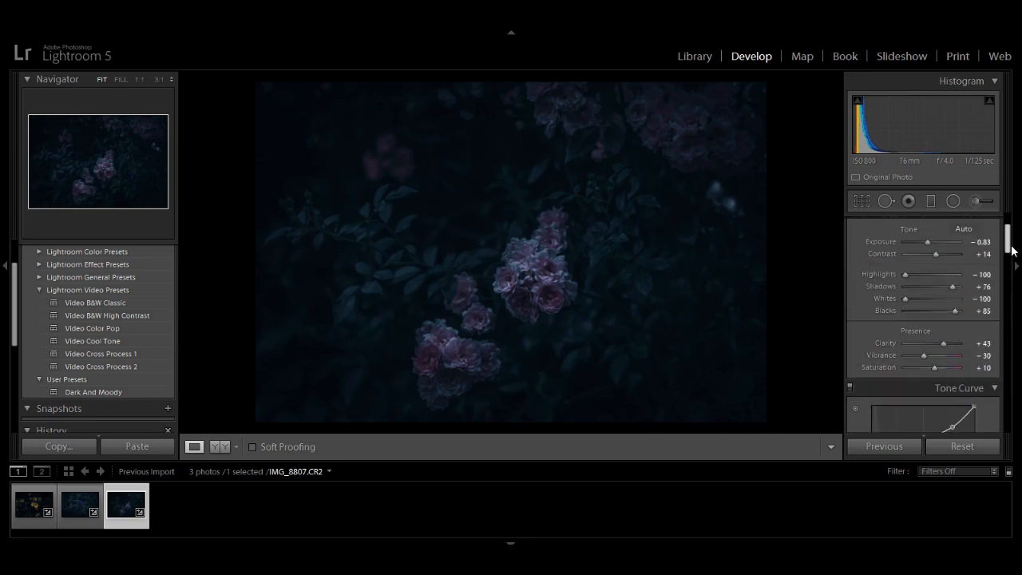
{"action": "left_click_drag", "start_coordinate": [909, 274], "coordinate": [917, 277]}
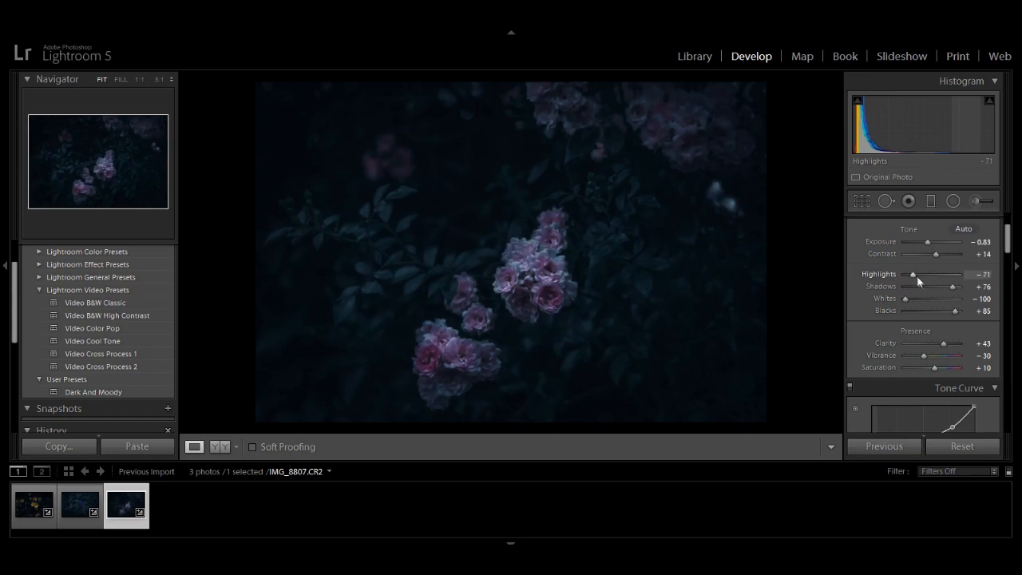
{"action": "left_click_drag", "start_coordinate": [956, 311], "coordinate": [981, 289]}
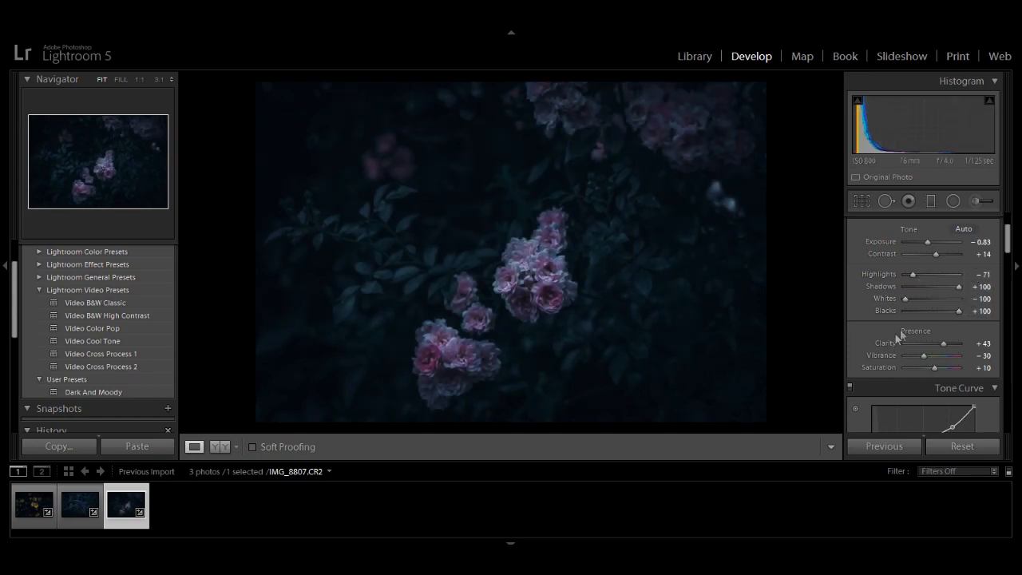
{"action": "mouse_move", "coordinate": [955, 311]}
{"action": "left_mouse_down"}
{"action": "mouse_move", "coordinate": [941, 310]}
{"action": "mouse_move", "coordinate": [962, 309]}
{"action": "left_mouse_up"}
{"action": "left_click_drag", "start_coordinate": [942, 345], "coordinate": [955, 345]}
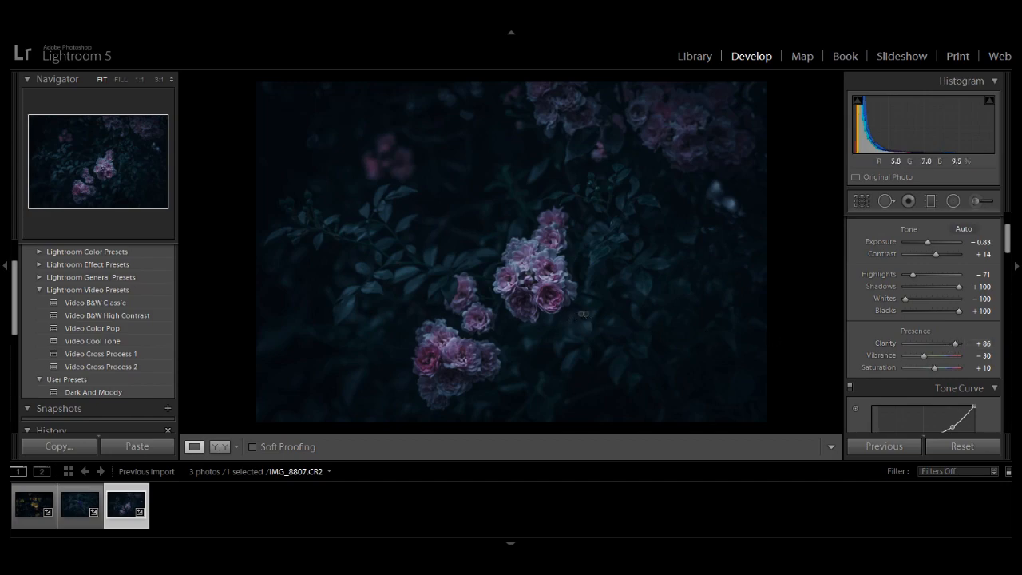